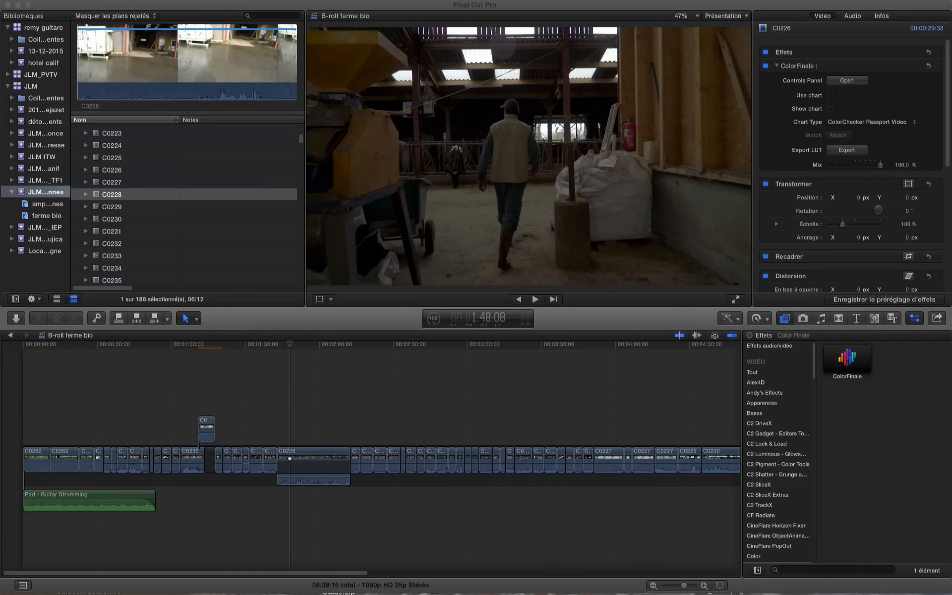
Make the browser active and step through the clip list from C0228, ending on clip C0232
{"action": "key", "text": "super"}
{"action": "key", "text": "super"}
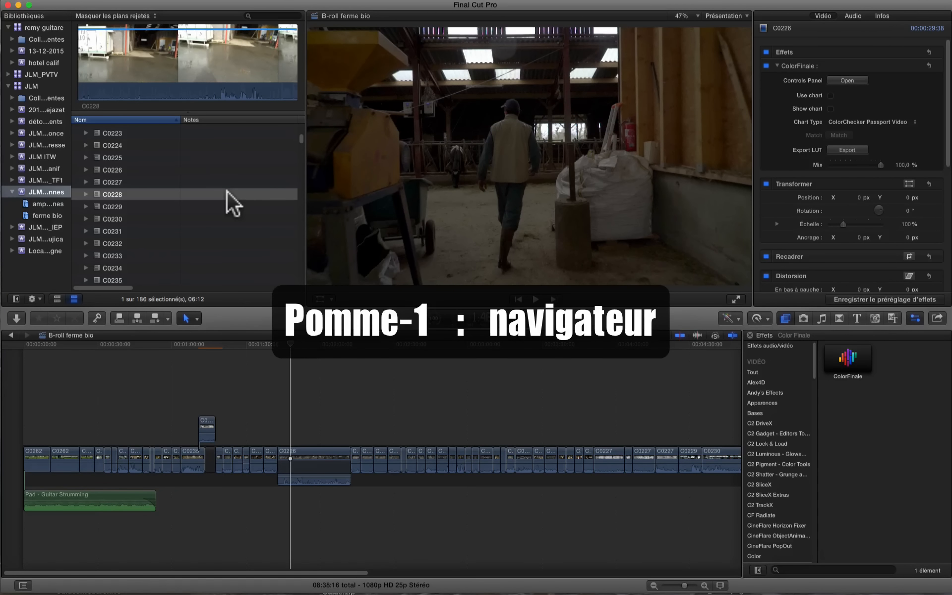
{"action": "key", "text": "super+1"}
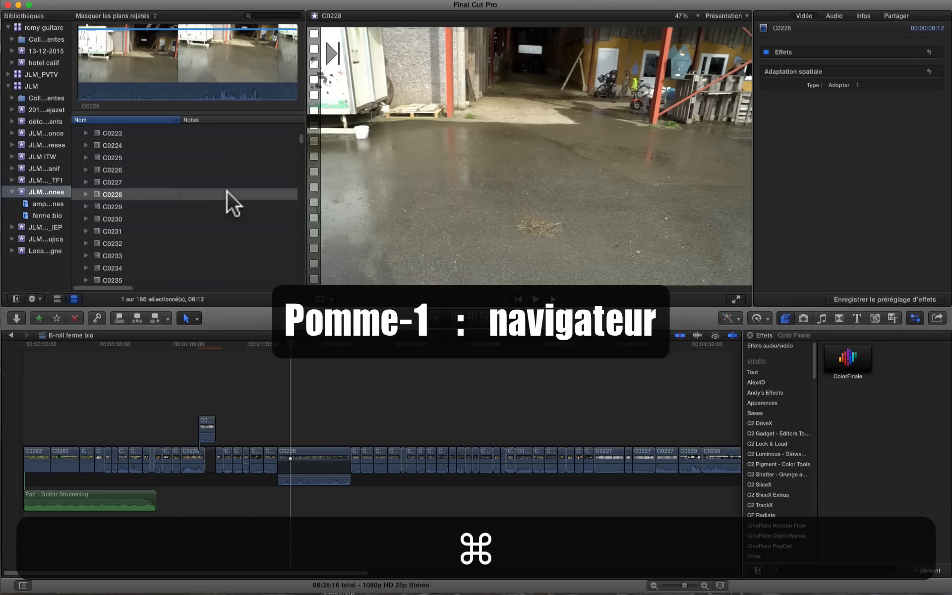
{"action": "key", "text": "Down"}
{"action": "key", "text": "Down"}
{"action": "key", "text": "Down"}
{"action": "key", "text": "Down"}
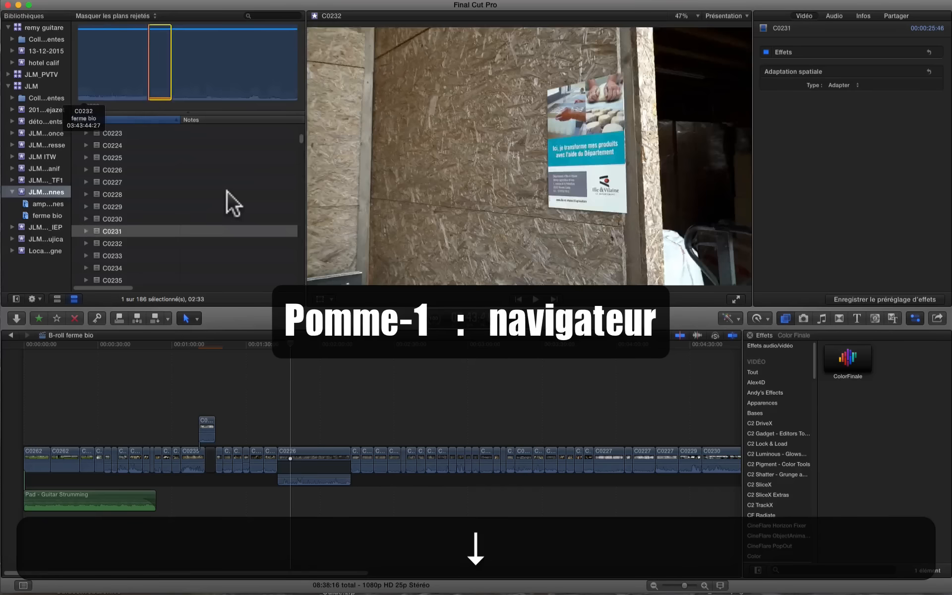
{"action": "key", "text": "Down"}
{"action": "key", "text": "Up"}
{"action": "key", "text": "Up"}
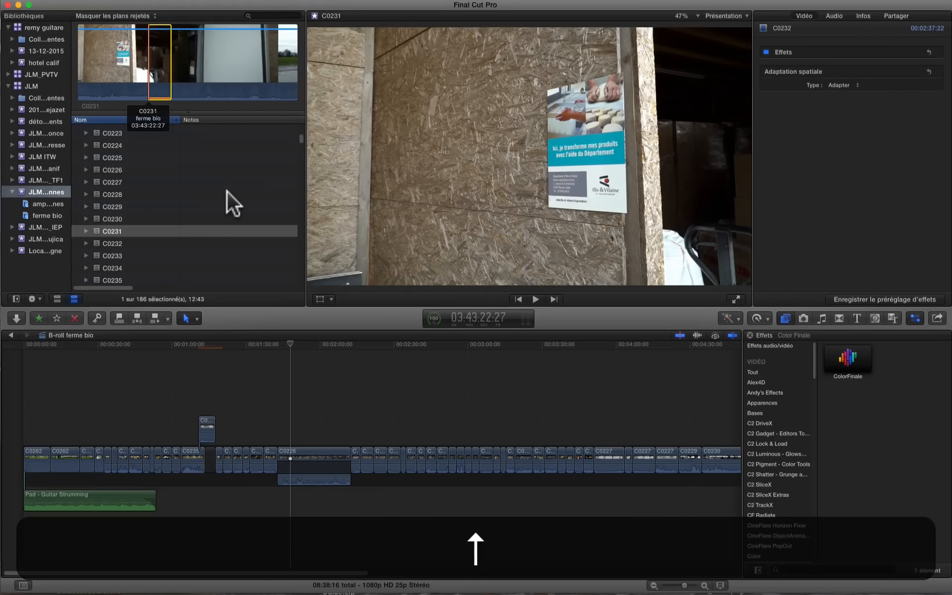
{"action": "key", "text": "Down"}
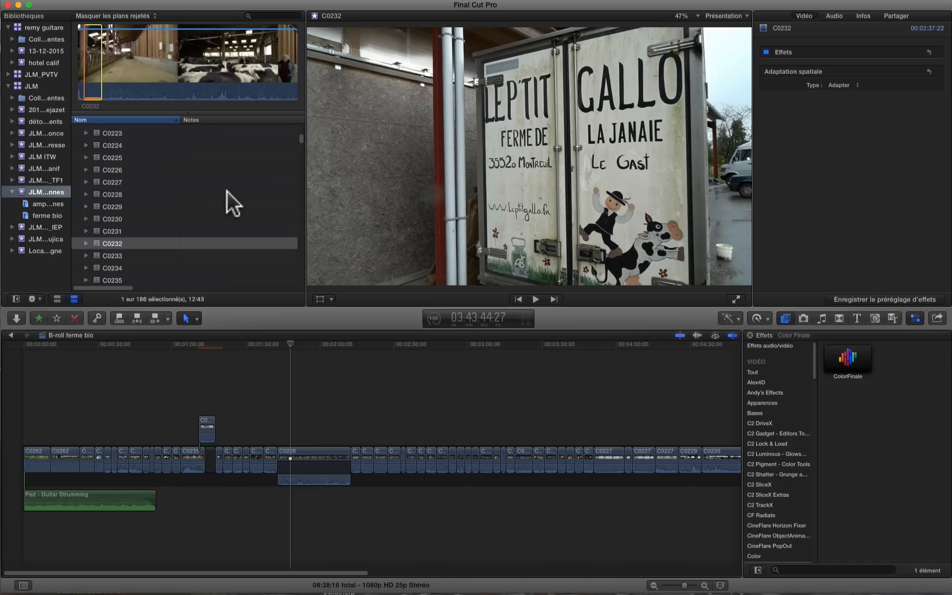
Make the timeline active, place the playhead on the clip just past 00:02:30:00 and step forward five edit points
{"action": "key", "text": "super+2"}
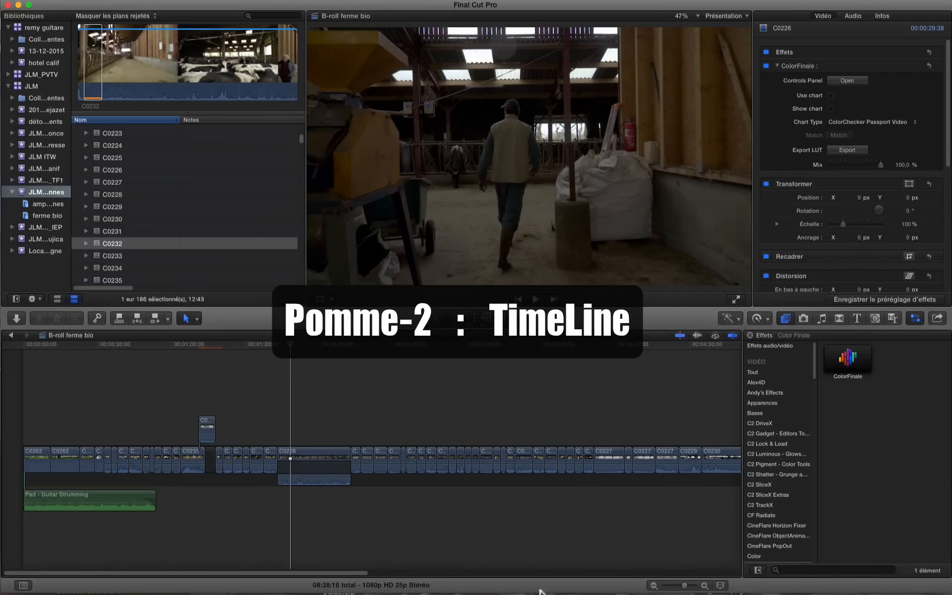
{"action": "left_click", "coordinate": [415, 360]}
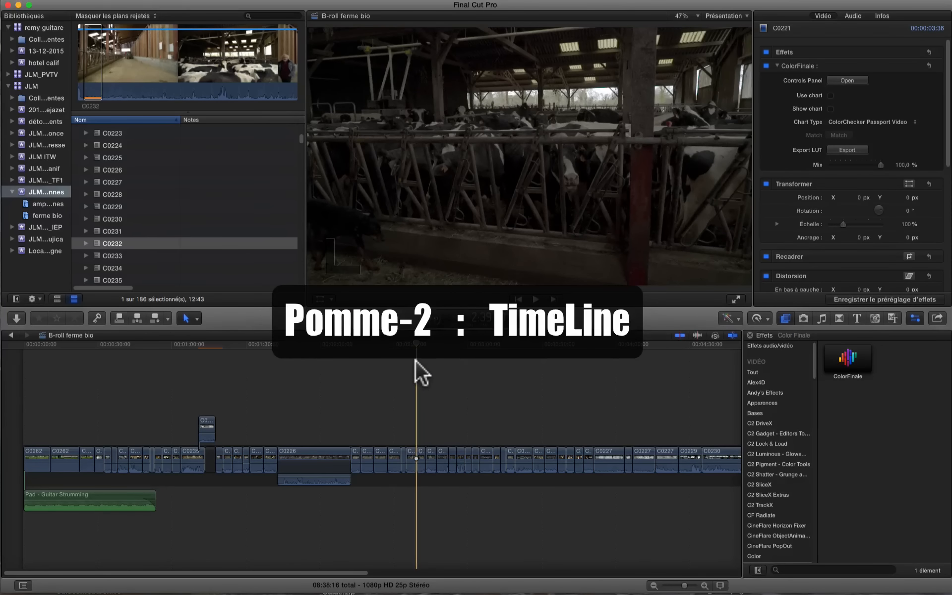
{"action": "key", "text": "Down"}
{"action": "key", "text": "Down"}
{"action": "key", "text": "Down"}
{"action": "key", "text": "Down"}
{"action": "key", "text": "Down"}
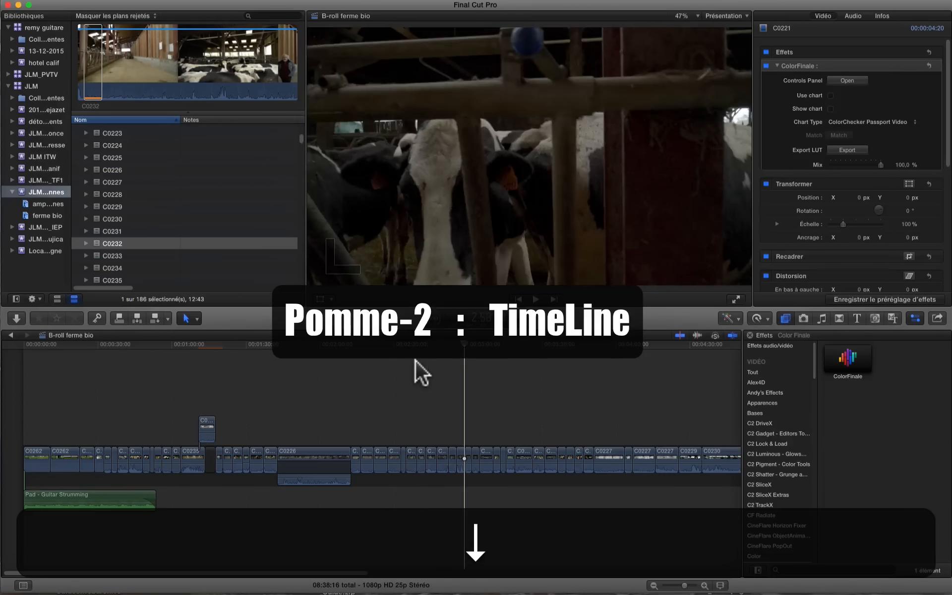
Step the timeline playhead back edit by edit to 2:16:17
{"action": "key", "text": "Up"}
{"action": "key", "text": "Up"}
{"action": "key", "text": "Up"}
{"action": "key", "text": "Up"}
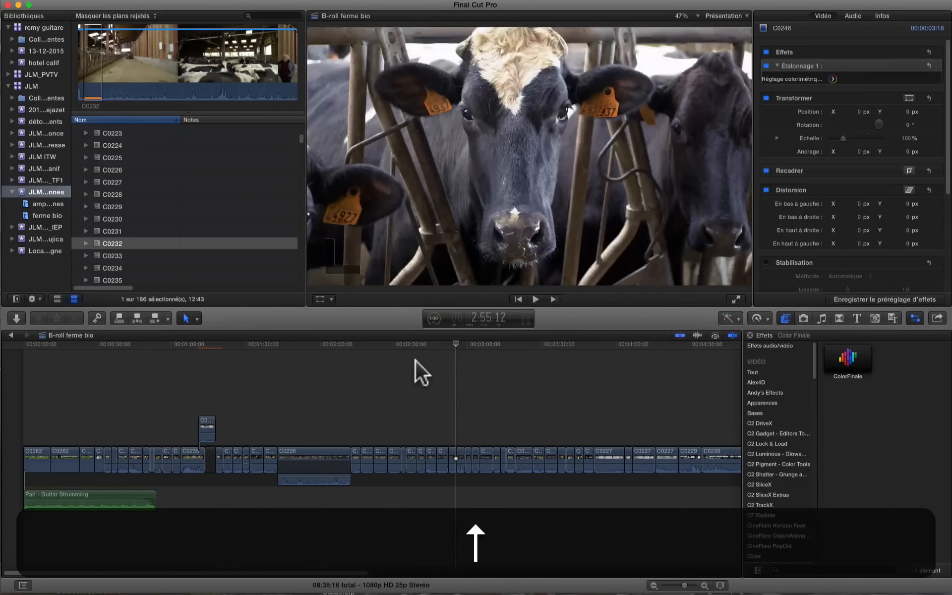
{"action": "key", "text": "Up"}
{"action": "key", "text": "Up"}
{"action": "key", "text": "Up"}
{"action": "key", "text": "Up"}
{"action": "key", "text": "Up"}
{"action": "key", "text": "Up"}
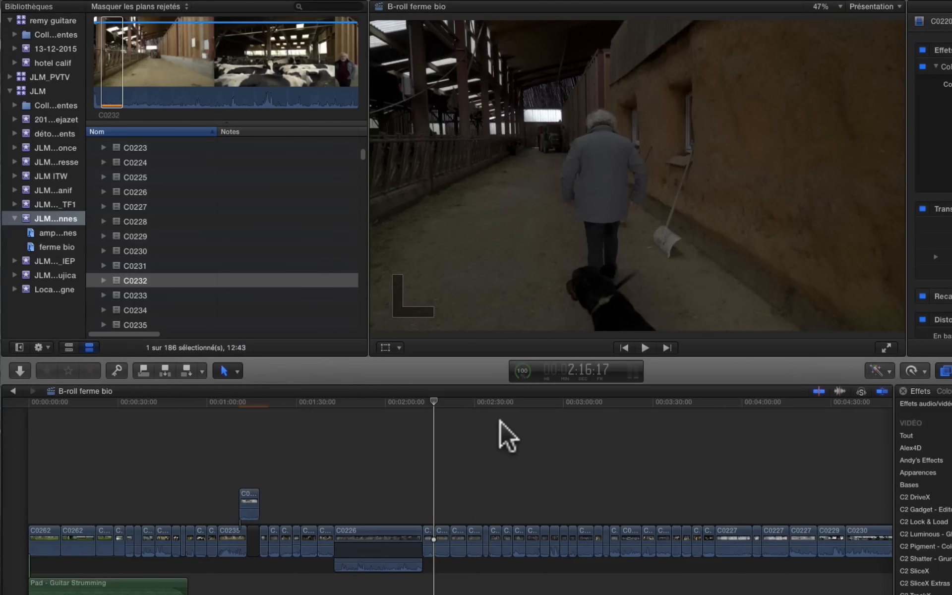
Return the focus to the browser and step up the clip list to clip C0224
{"action": "key", "text": "super+1"}
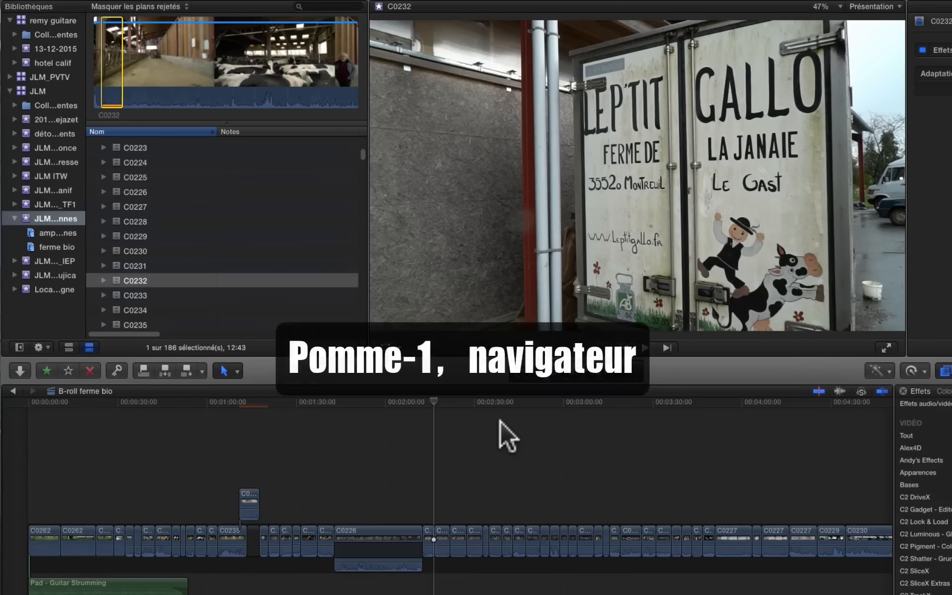
{"action": "key", "text": "Up"}
{"action": "key", "text": "Up"}
{"action": "key", "text": "Up"}
{"action": "key", "text": "Up"}
{"action": "key", "text": "Up"}
{"action": "key", "text": "Up"}
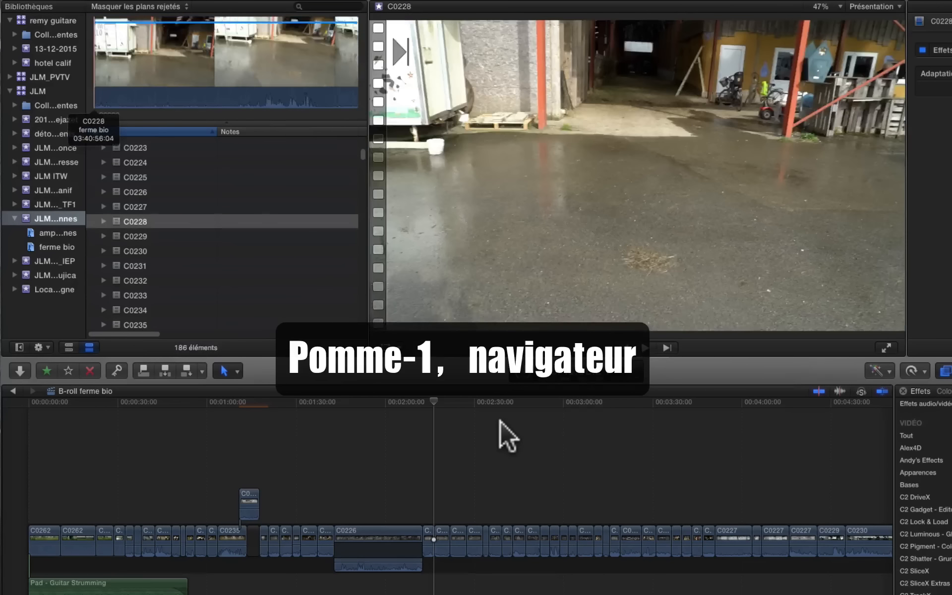
{"action": "key", "text": "Up"}
{"action": "key", "text": "Up"}
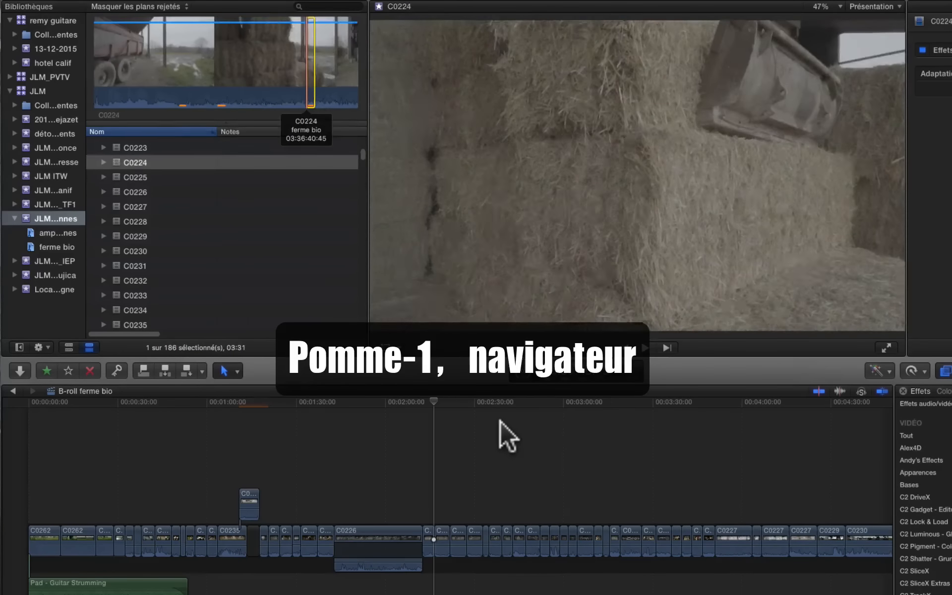
Step down the browser's clip list to clip C0229
{"action": "key", "text": "Down"}
{"action": "key", "text": "Down"}
{"action": "key", "text": "Down"}
{"action": "key", "text": "Down"}
{"action": "key", "text": "Down"}
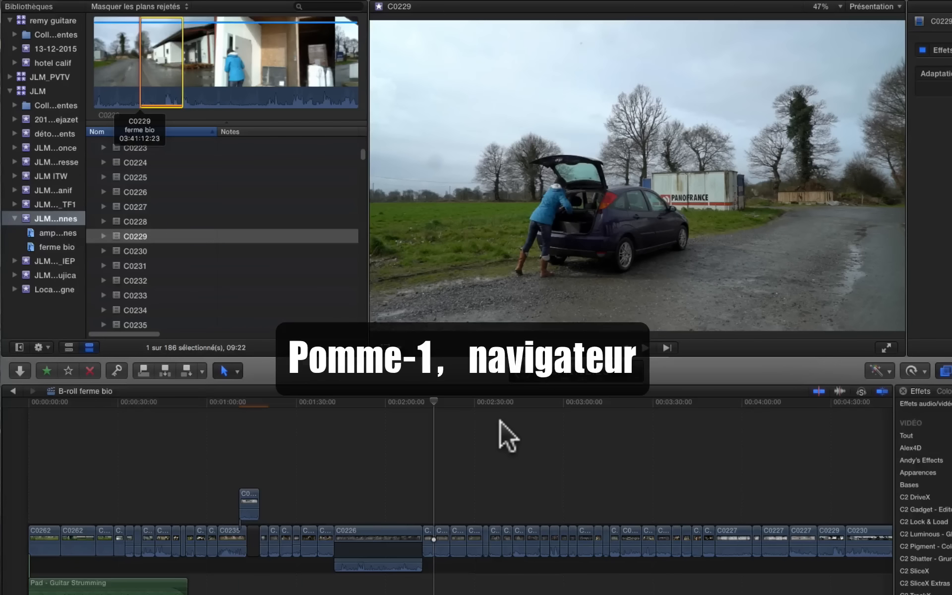
Advance the timeline playhead to the edit at 2:47:13, and select clip C0225 in the browser
{"action": "key", "text": "super+2"}
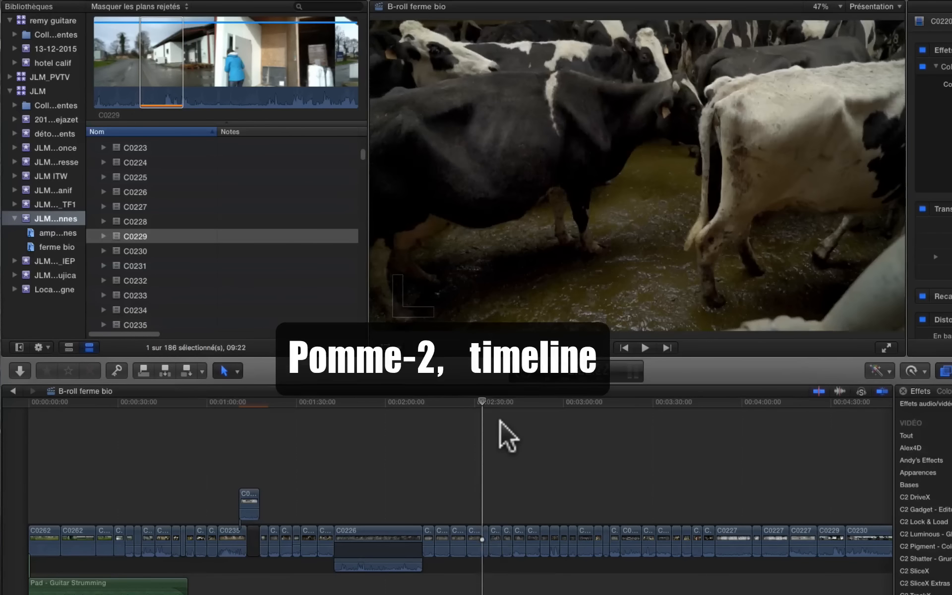
{"action": "key", "text": "Down"}
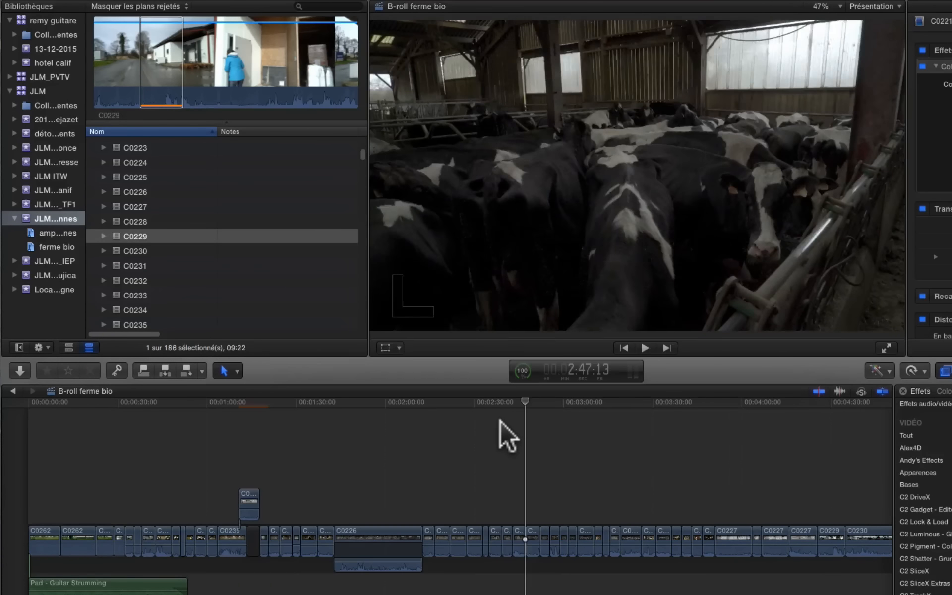
{"action": "key", "text": "super+1"}
{"action": "key", "text": "Up"}
{"action": "key", "text": "Up"}
{"action": "key", "text": "Up"}
{"action": "key", "text": "Up"}
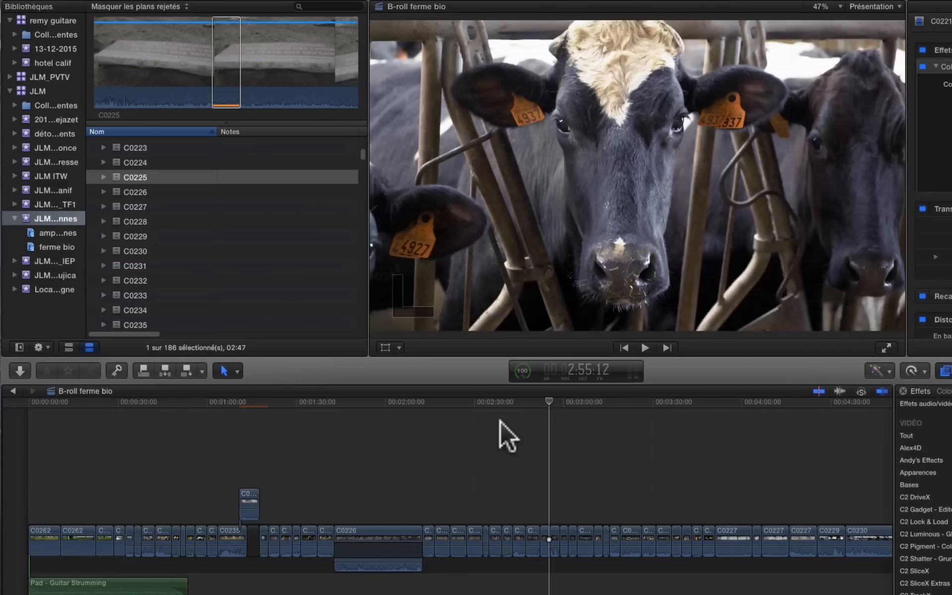
Step through the timeline edits to 3:13:09 and back to 3:01:20
{"action": "key", "text": "Down"}
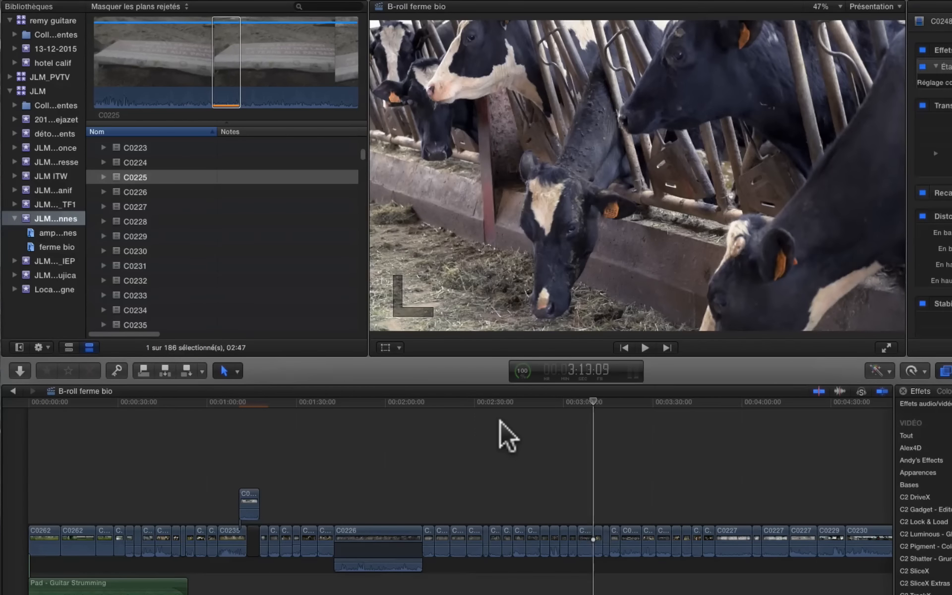
{"action": "key", "text": "Up"}
{"action": "key", "text": "Up"}
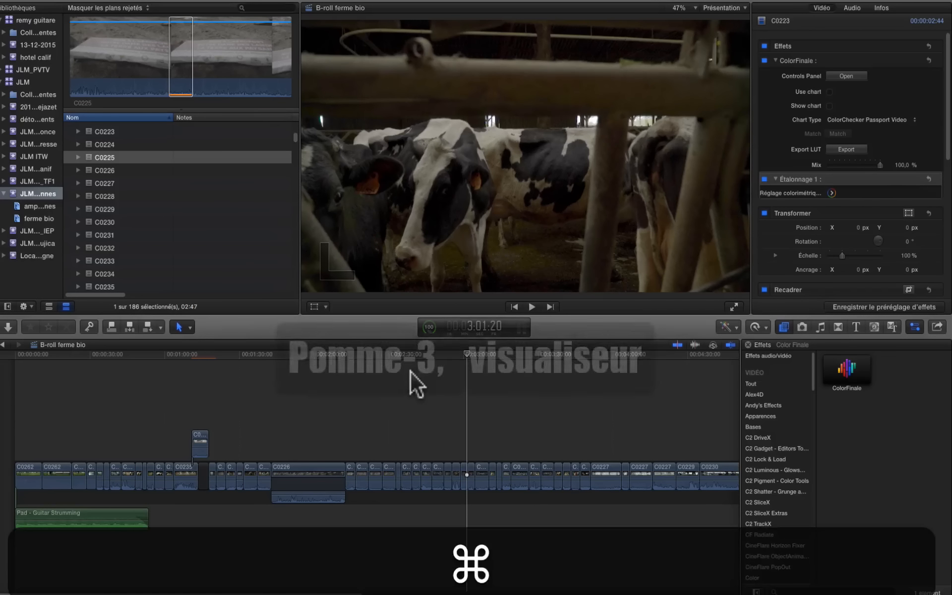
Give the viewer the focus, and hide and show the inspector twice
{"action": "key", "text": "super+3"}
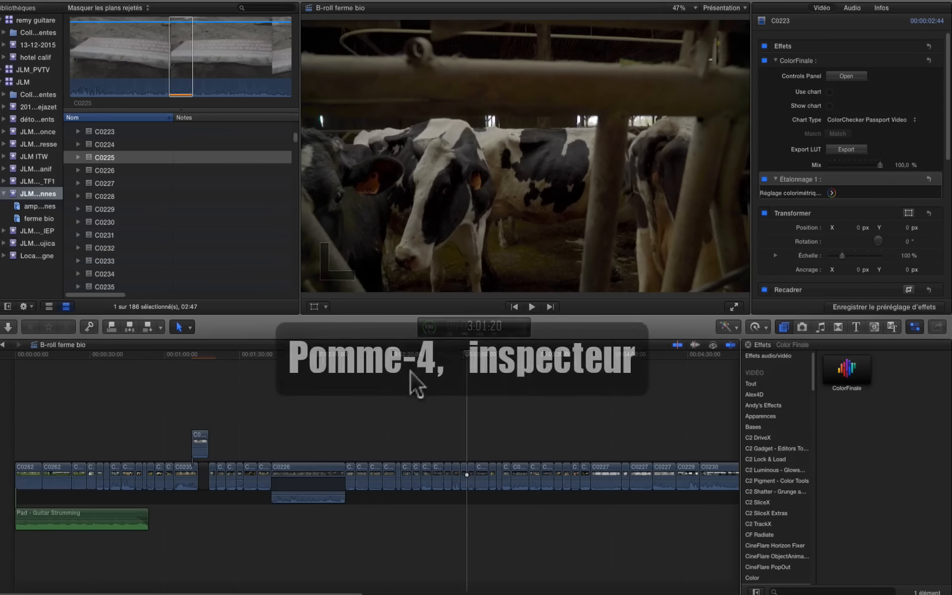
{"action": "key", "text": "super+4"}
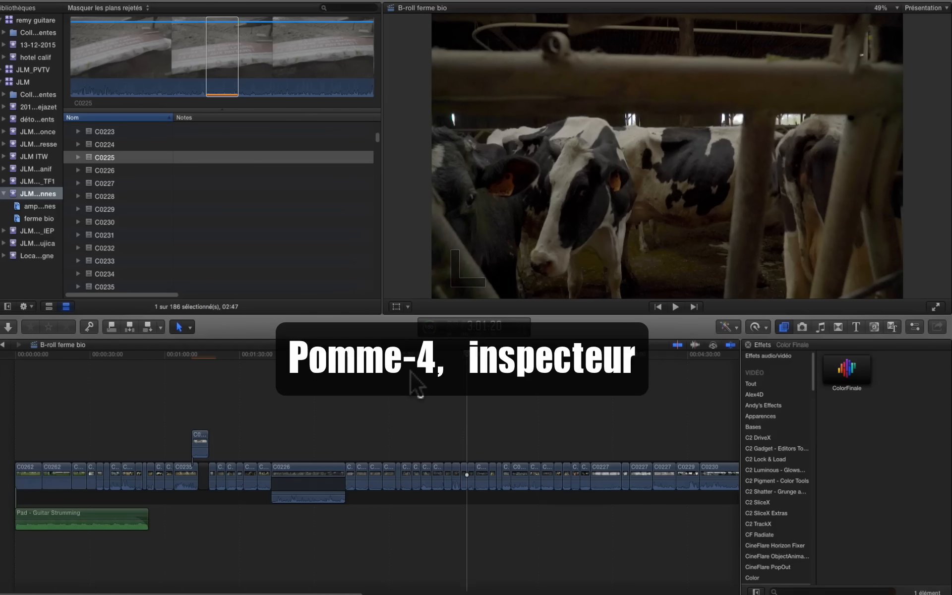
{"action": "key", "text": "super+4"}
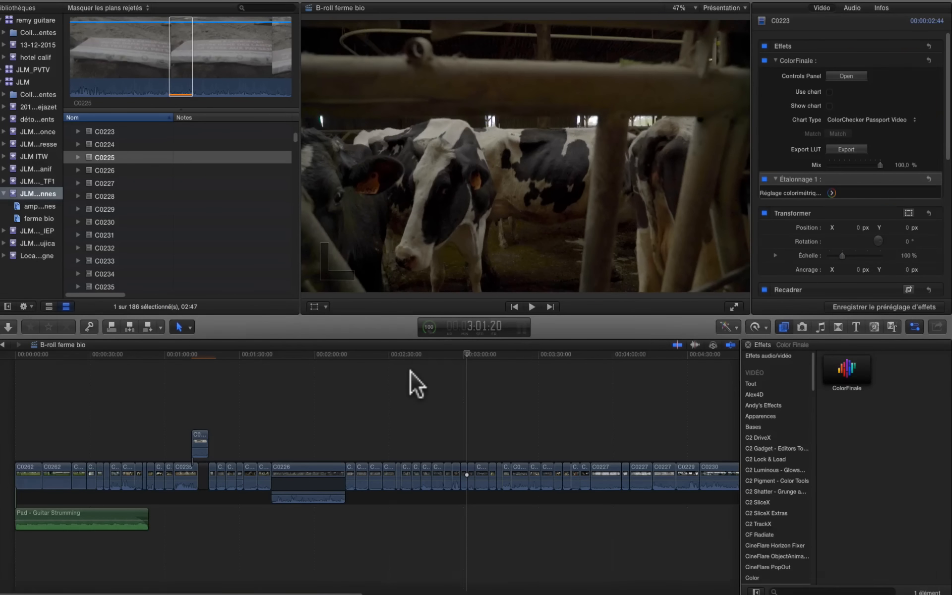
{"action": "key", "text": "super+4"}
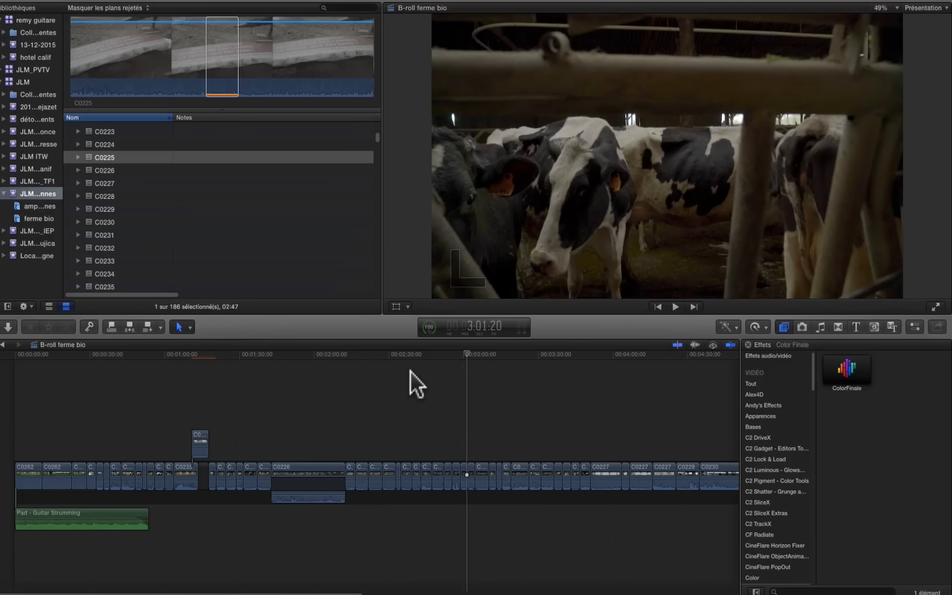
{"action": "key", "text": "super+4"}
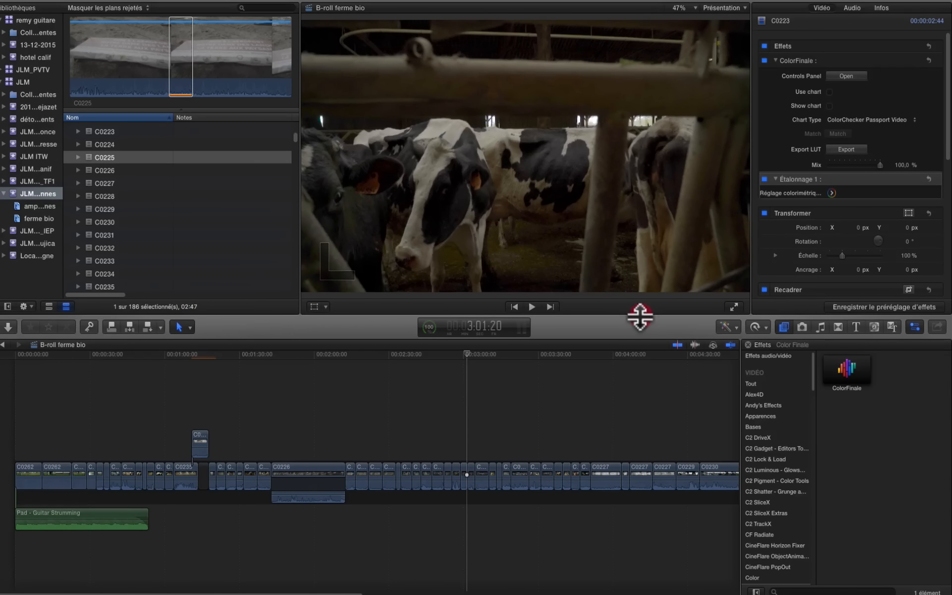
Enlarge the viewer and browser area by shrinking the timeline's height, and hide and show the inspector again
{"action": "left_click_drag", "start_coordinate": [639, 314], "coordinate": [629, 417]}
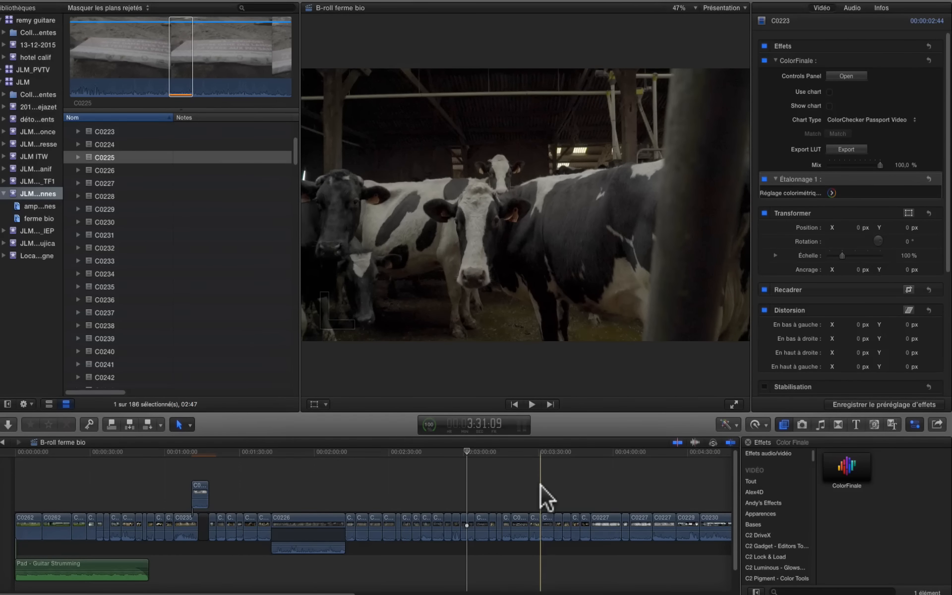
{"action": "key", "text": "super+4"}
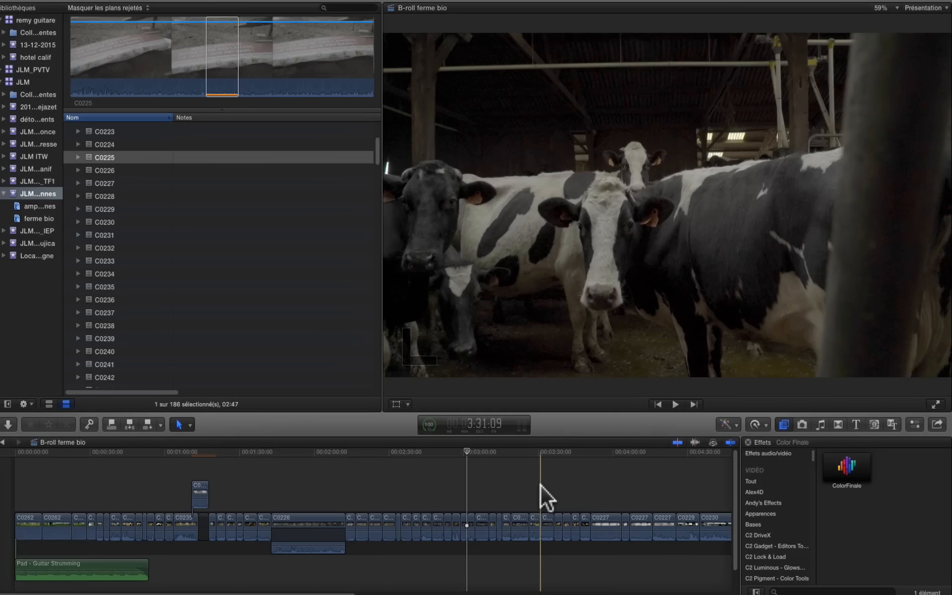
{"action": "key", "text": "super+4"}
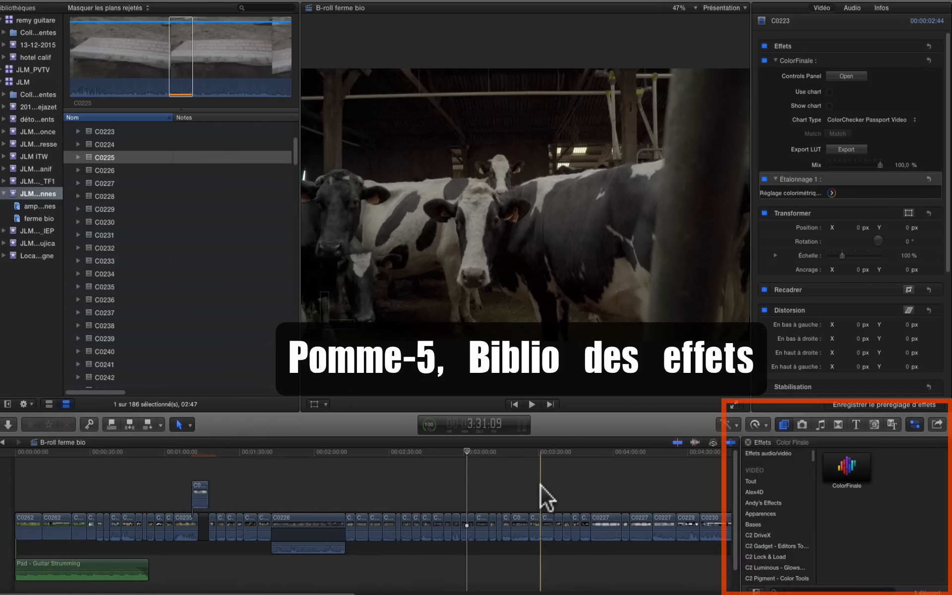
Hide the effects library beside the timeline and show it again
{"action": "key", "text": "super+5"}
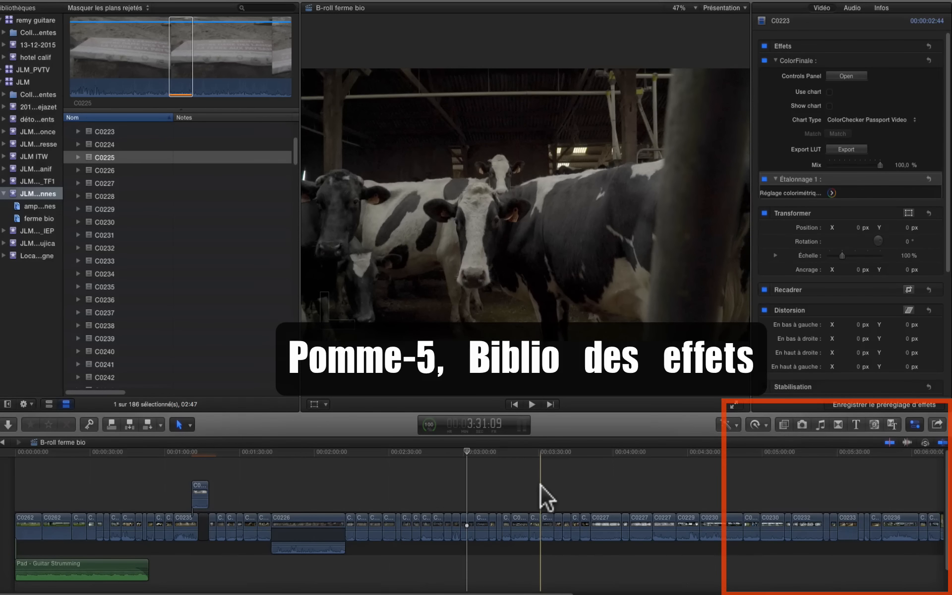
{"action": "key", "text": "super+5"}
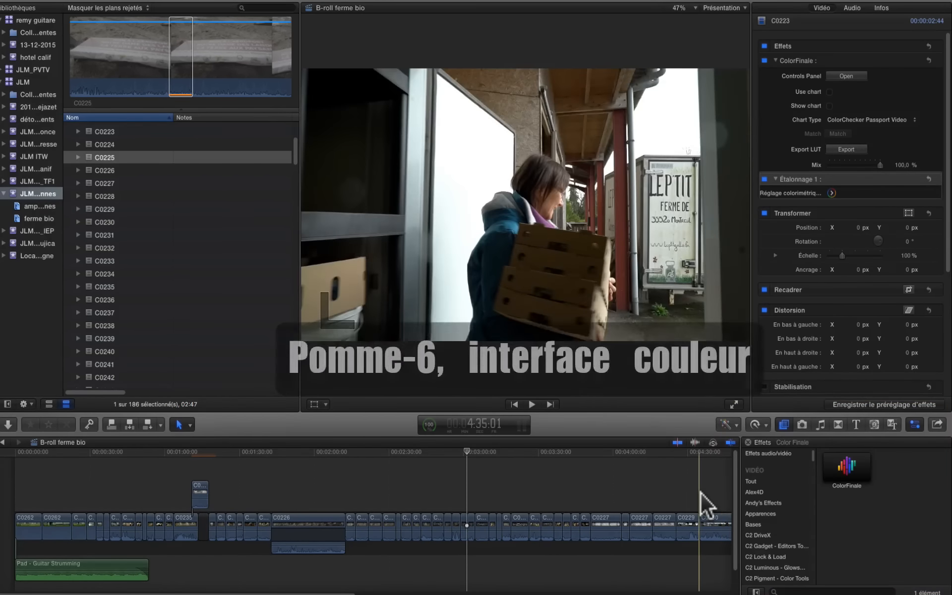
Open the colour adjustment controls of Étalonnage 1 on clip C0223 and close the inspector
{"action": "key", "text": "super+6"}
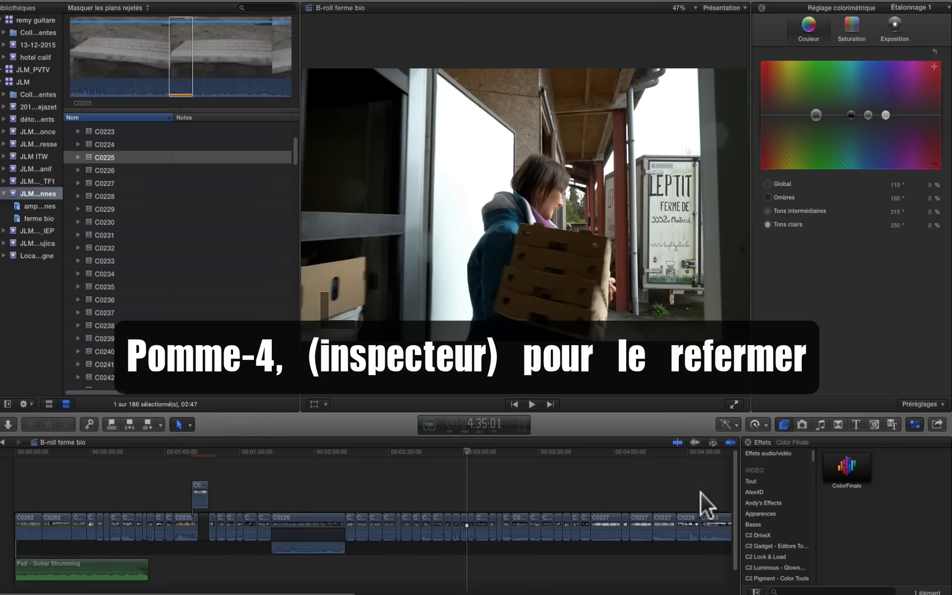
{"action": "key", "text": "super+4"}
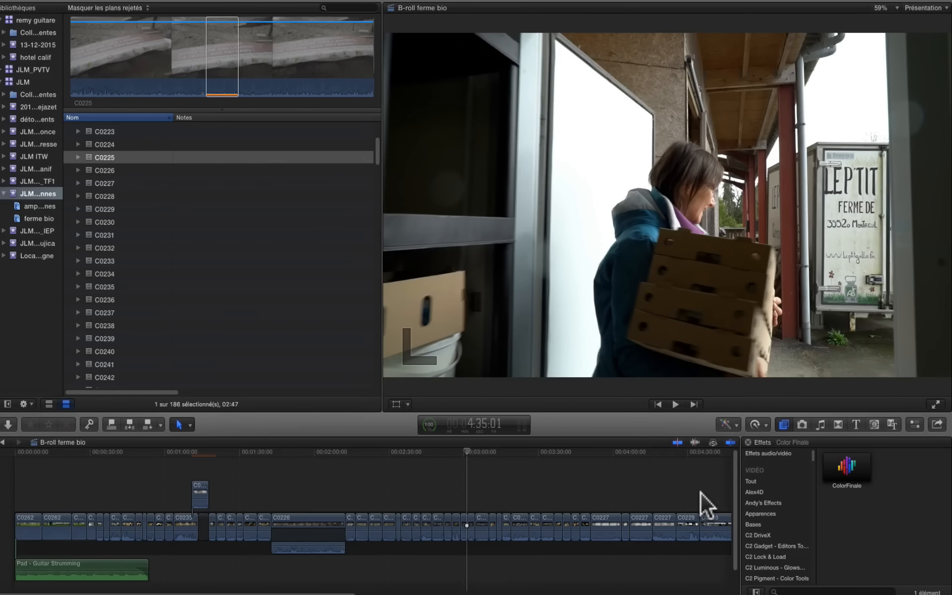
Switch between the audio enhancements and colour adjustment controls for clip C0223, close the inspector, and reopen the audio enhancements
{"action": "key", "text": "super+8"}
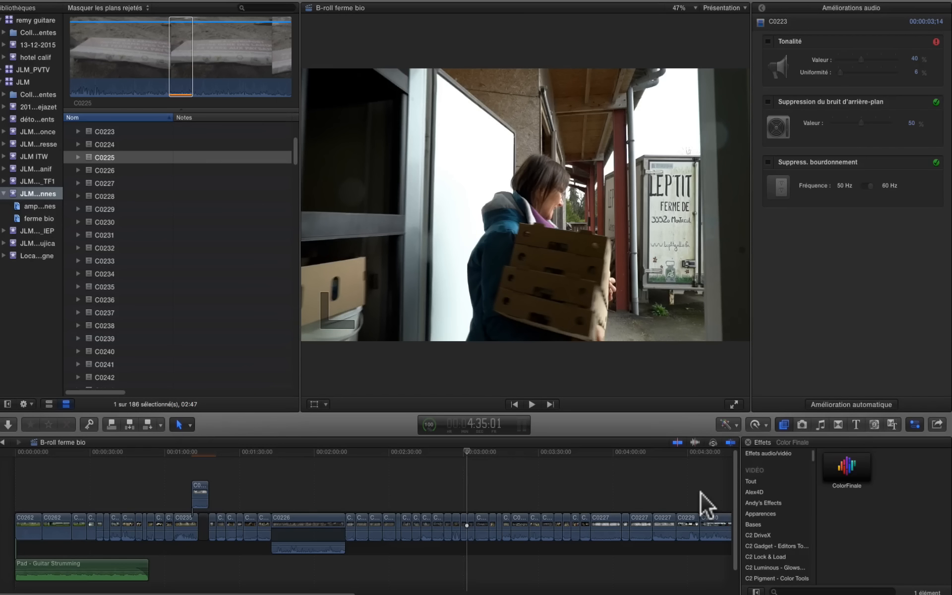
{"action": "key", "text": "super+6"}
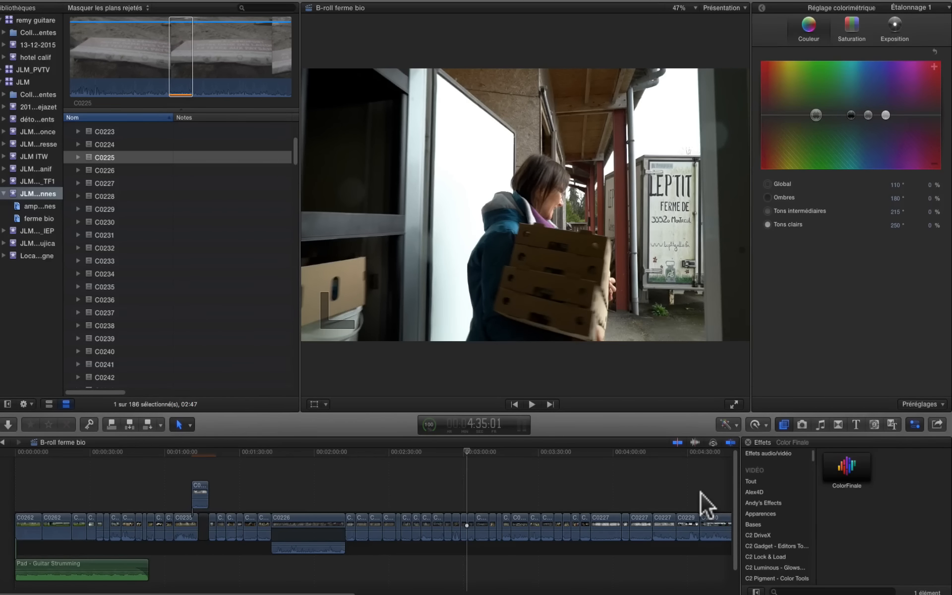
{"action": "key", "text": "super+4"}
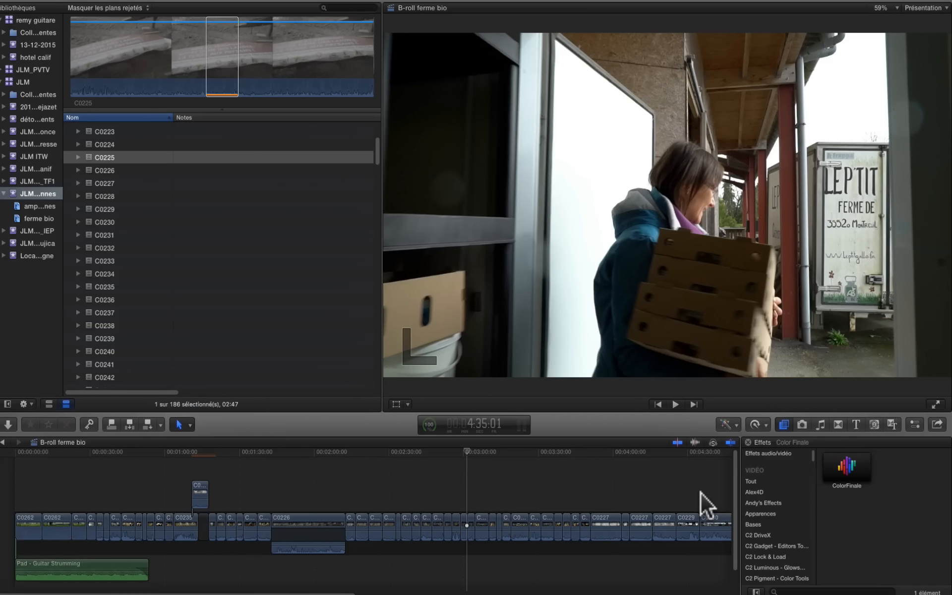
{"action": "key", "text": "super+8"}
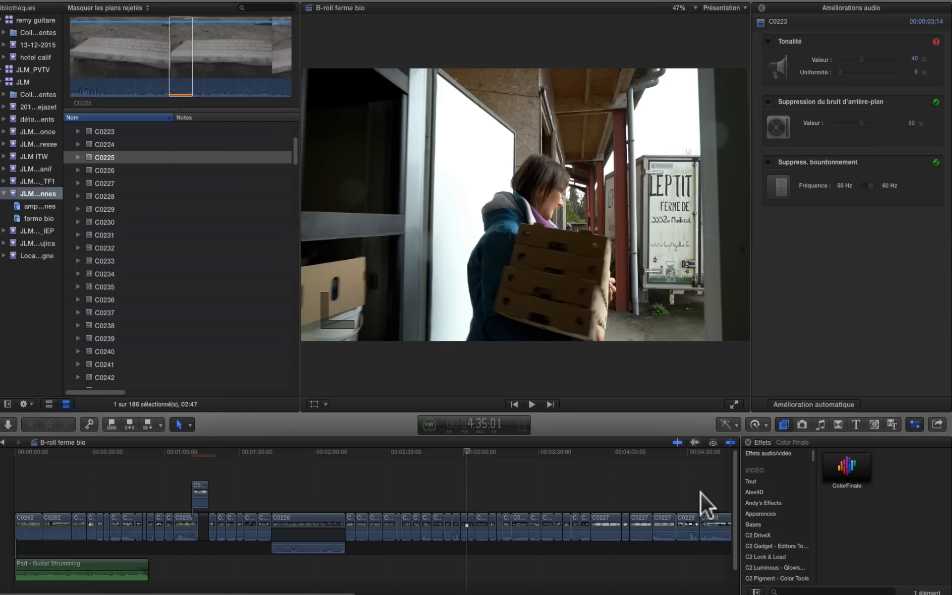
Toggle the inspector and the RGB parade scopes beside the viewer, leaving the scopes displayed and the inspector closed
{"action": "key", "text": "super+4"}
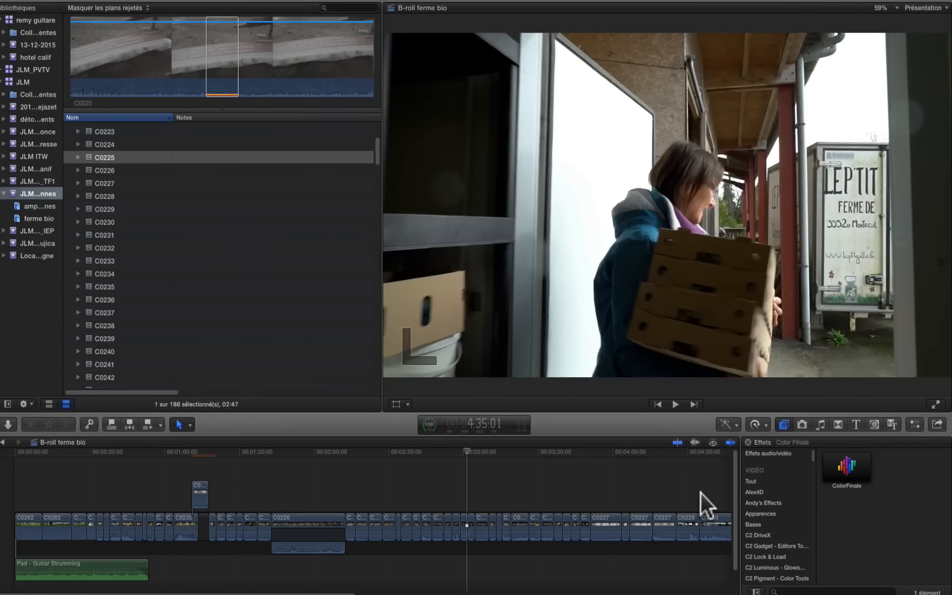
{"action": "key", "text": "super+4"}
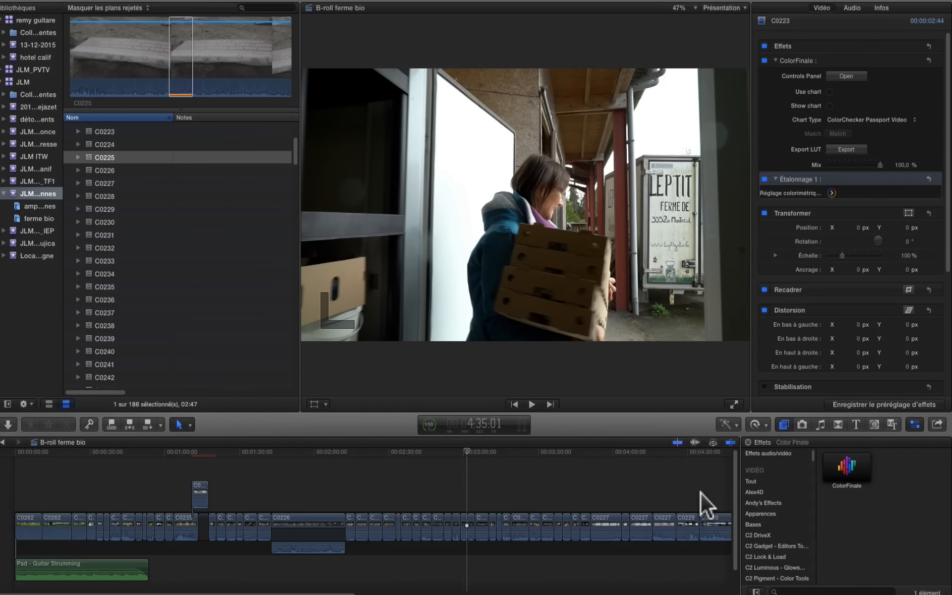
{"action": "key", "text": "super+7"}
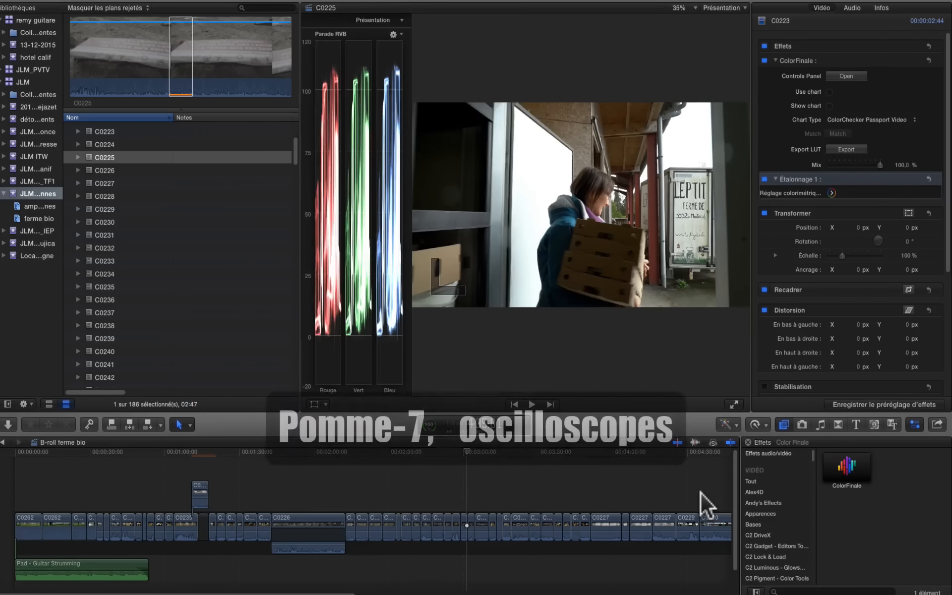
{"action": "key", "text": "super+7"}
{"action": "key", "text": "super+7"}
{"action": "key", "text": "super+7"}
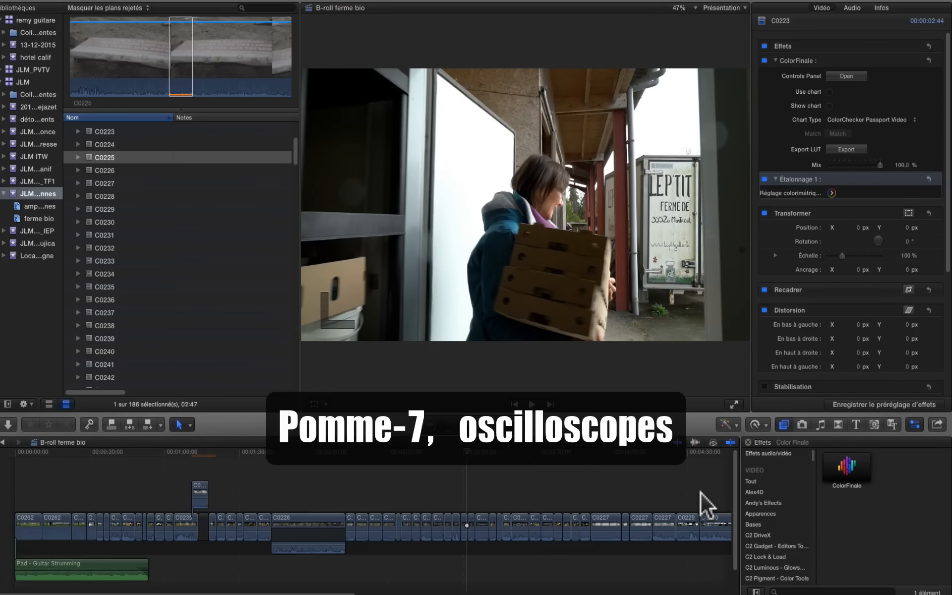
{"action": "key", "text": "super+4"}
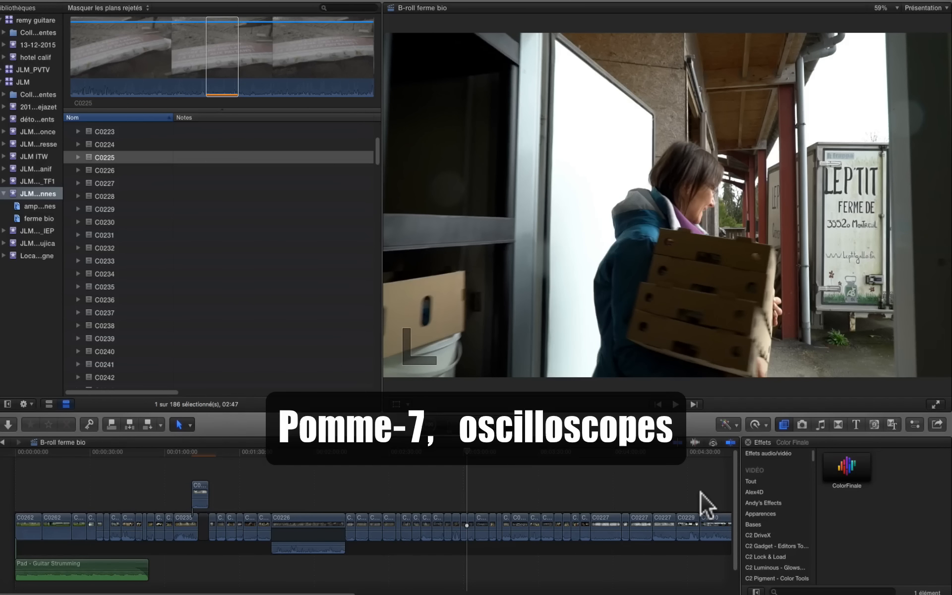
{"action": "key", "text": "super+7"}
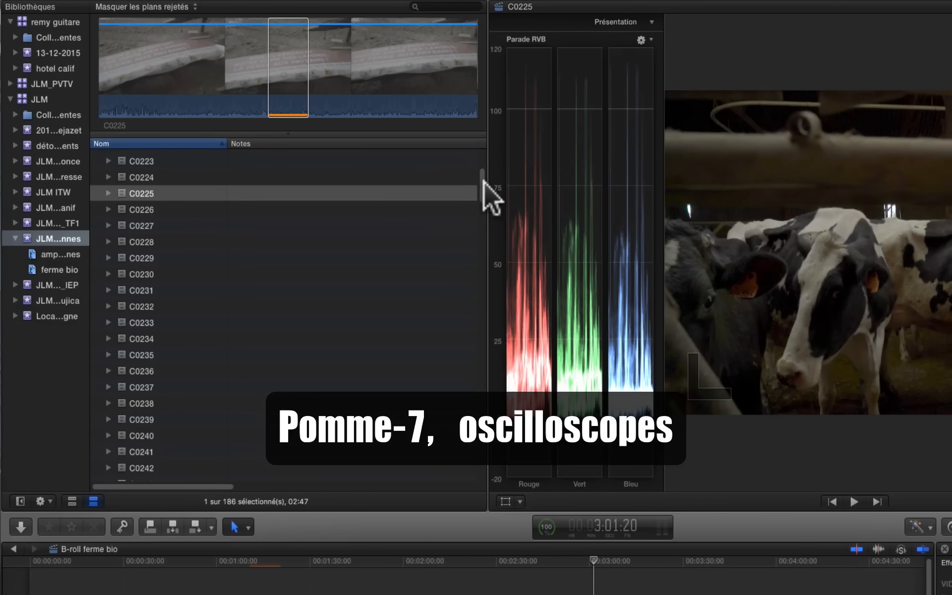
Narrow the browser to give the viewer more width, and close the inspector and the video scopes
{"action": "left_click_drag", "start_coordinate": [487, 187], "coordinate": [303, 196]}
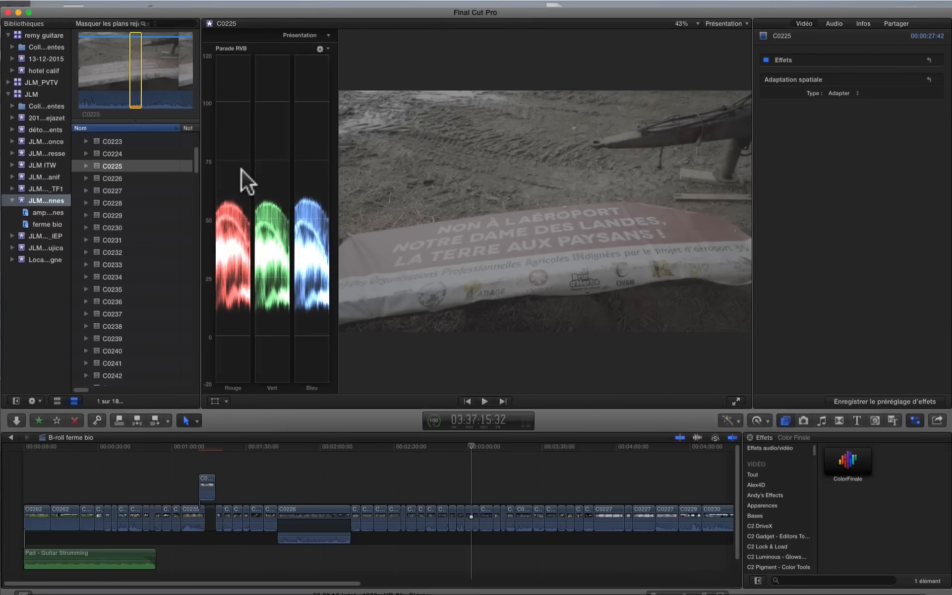
{"action": "key", "text": "super+4"}
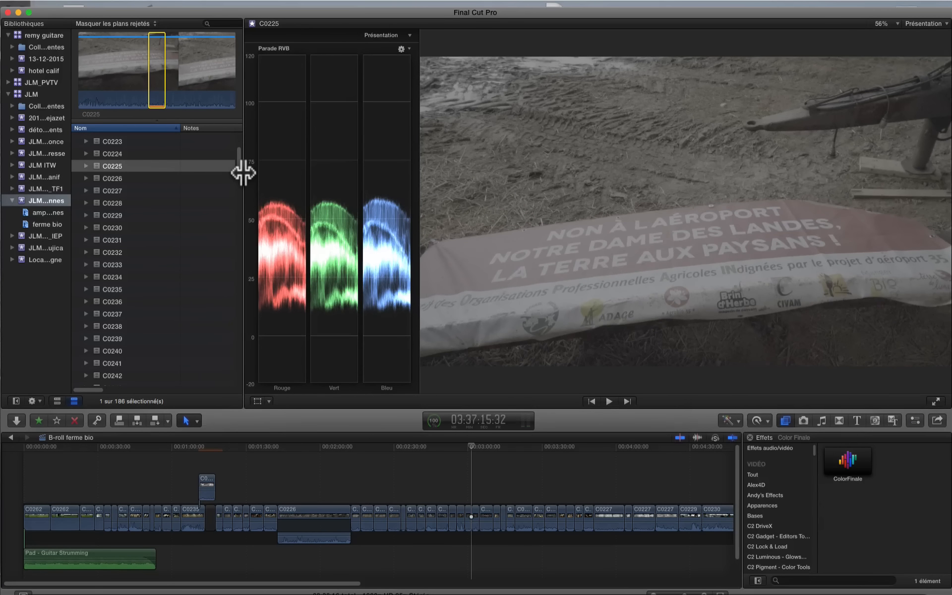
{"action": "key", "text": "super+7"}
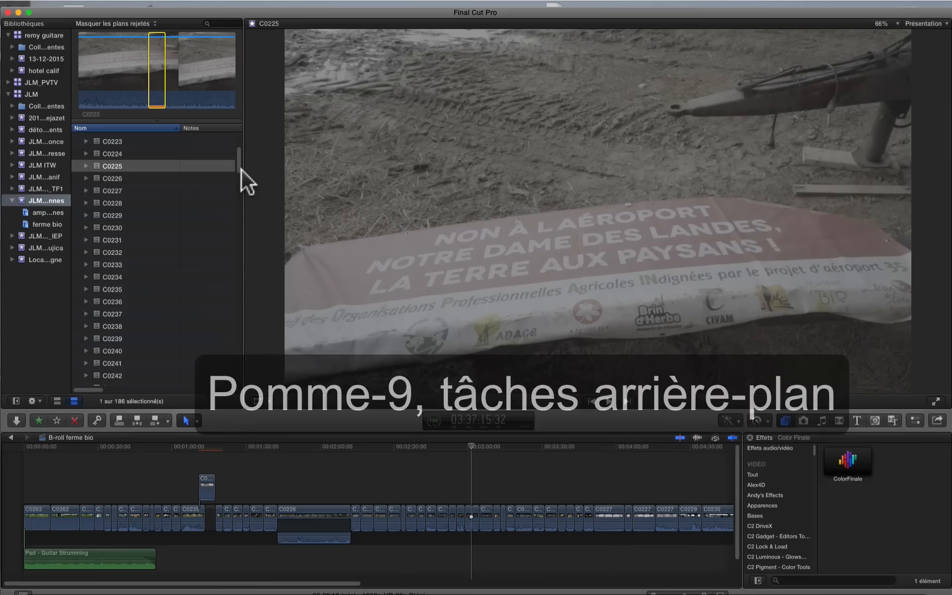
Display the Tâches d'arrière-plan window with the background tasks and close it
{"action": "key", "text": "super+9"}
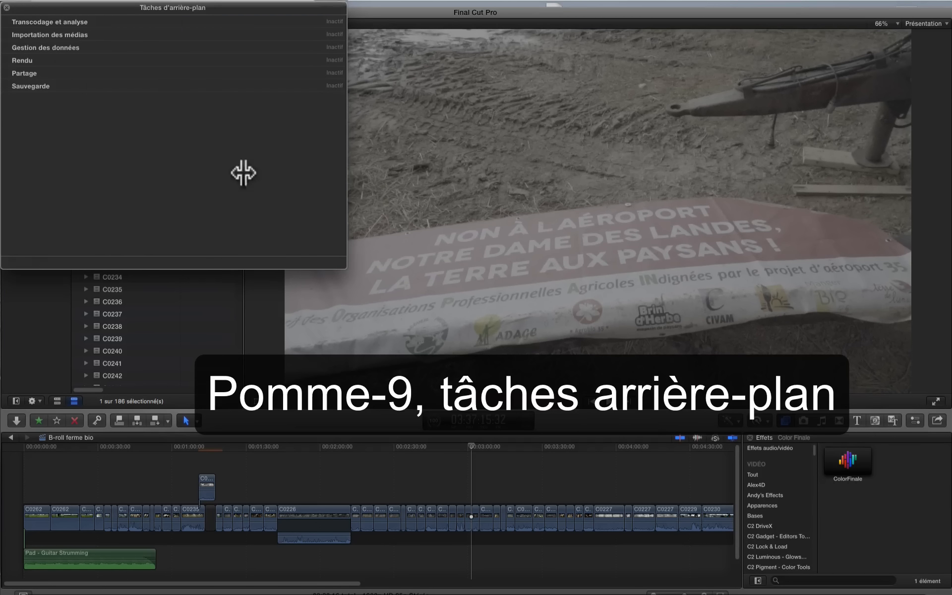
{"action": "key", "text": "super+9"}
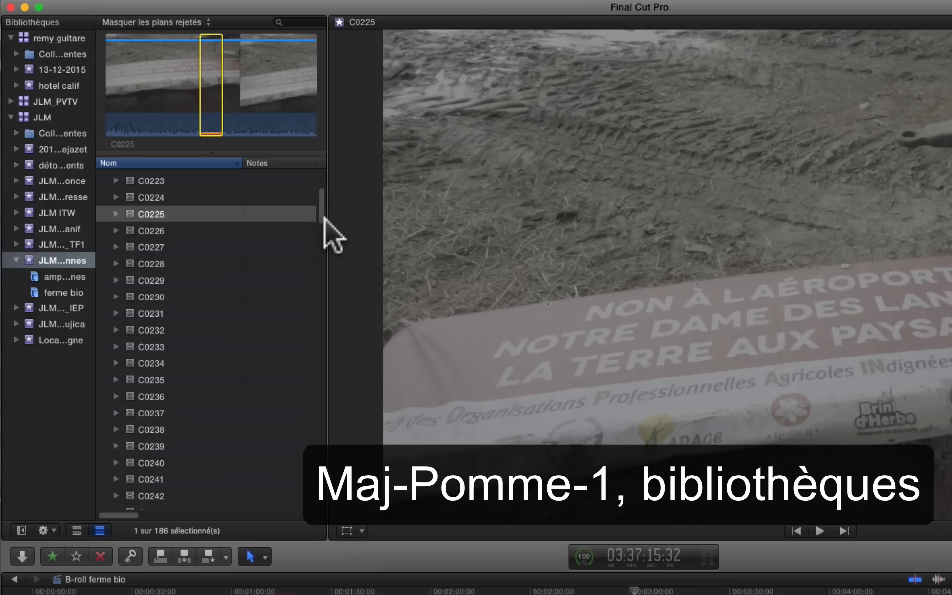
Toggle the libraries list beside the browser several times, activate the B-roll ferme bio timeline, and leave the list hidden
{"action": "key", "text": "shift+super+1"}
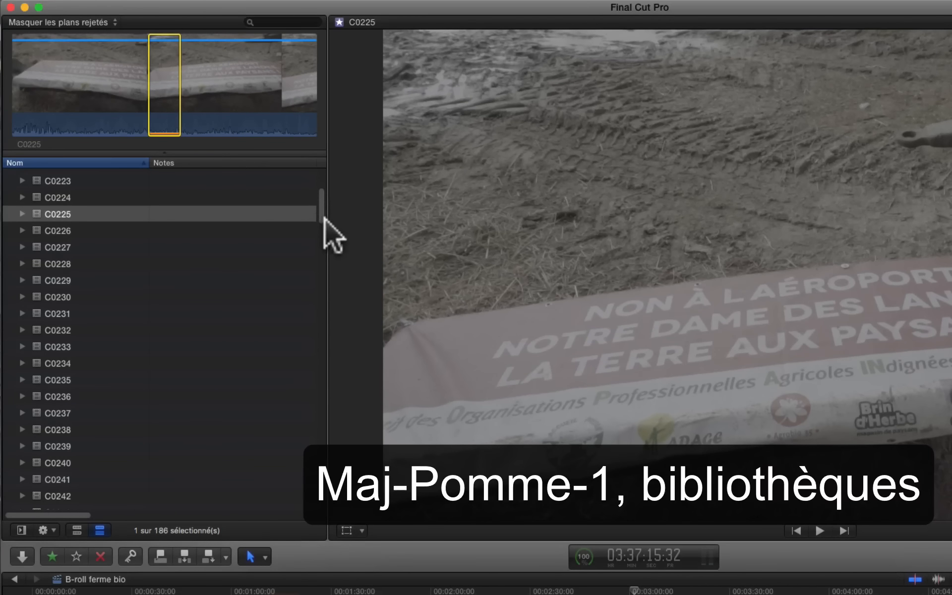
{"action": "key", "text": "shift+super+1"}
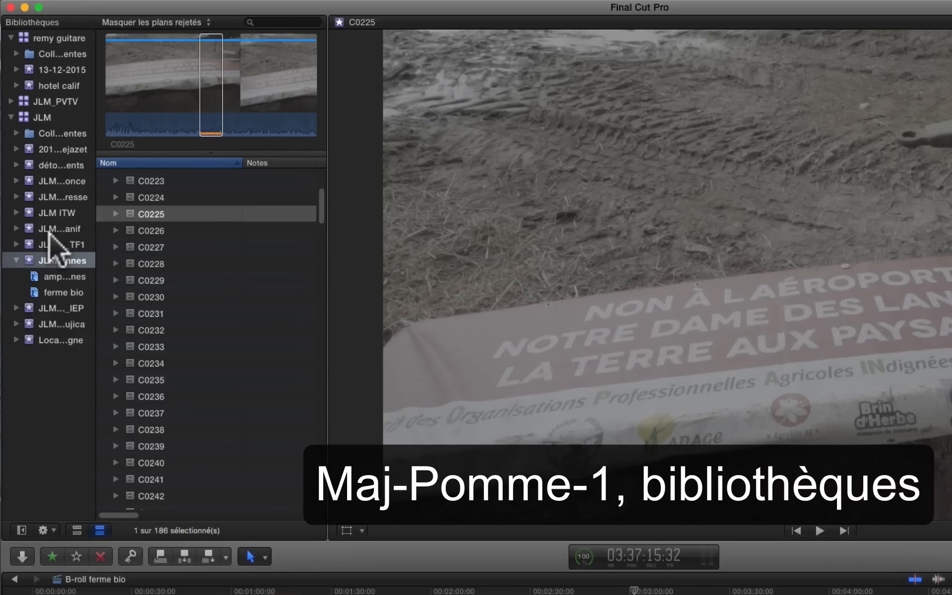
{"action": "key", "text": "shift+super+1"}
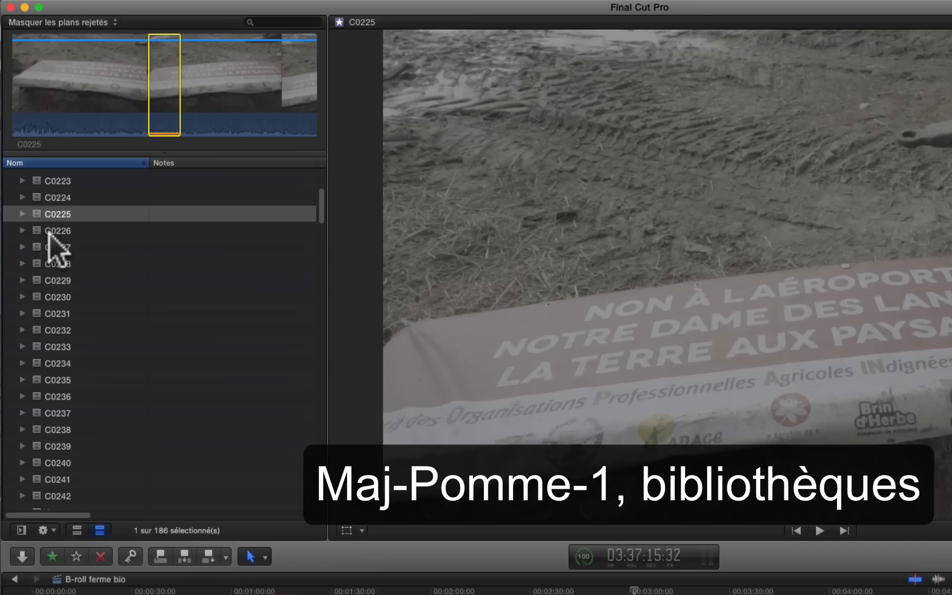
{"action": "key", "text": "shift+super+1"}
{"action": "key", "text": "shift+super+1"}
{"action": "key", "text": "shift+super+1"}
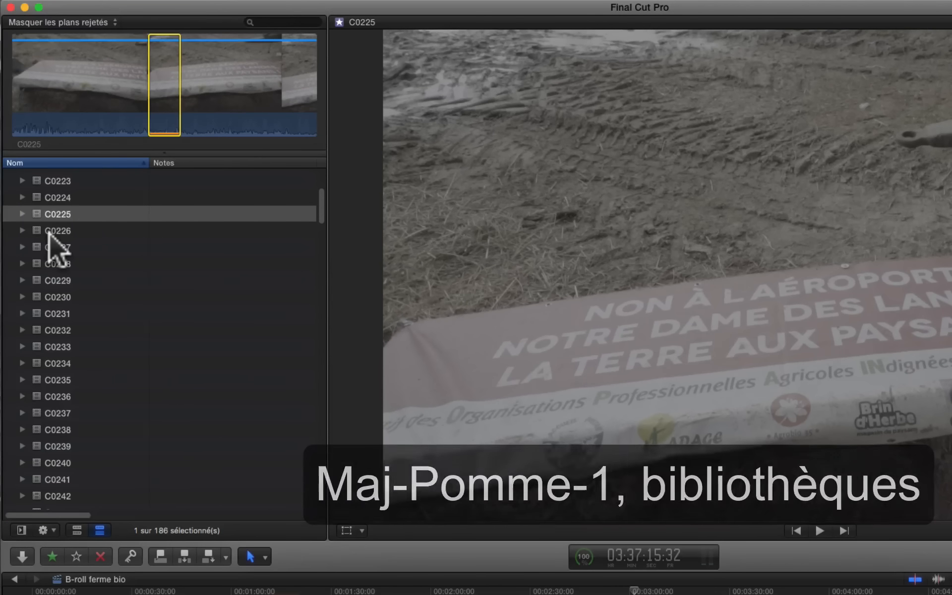
{"action": "key", "text": "super+2"}
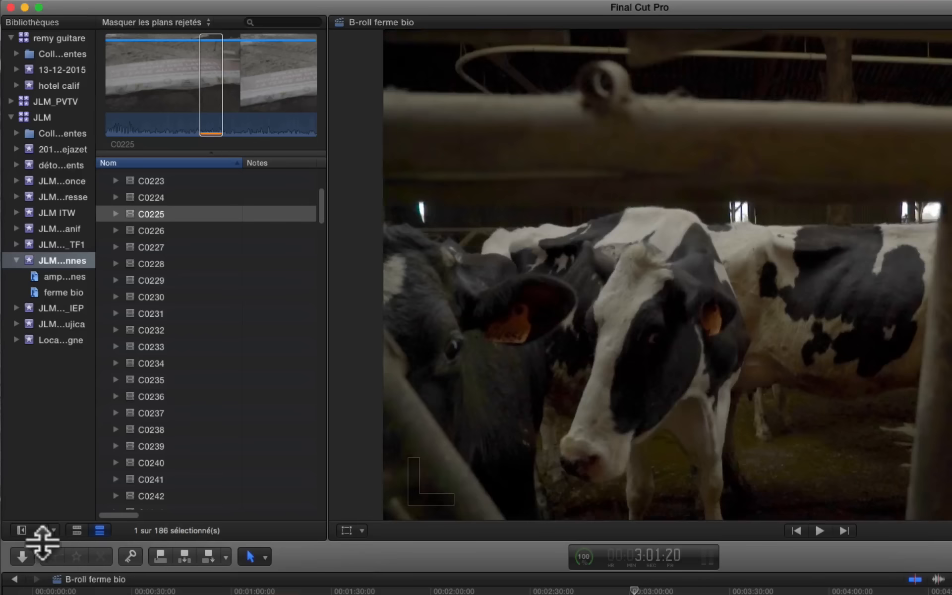
{"action": "left_click", "coordinate": [20, 528]}
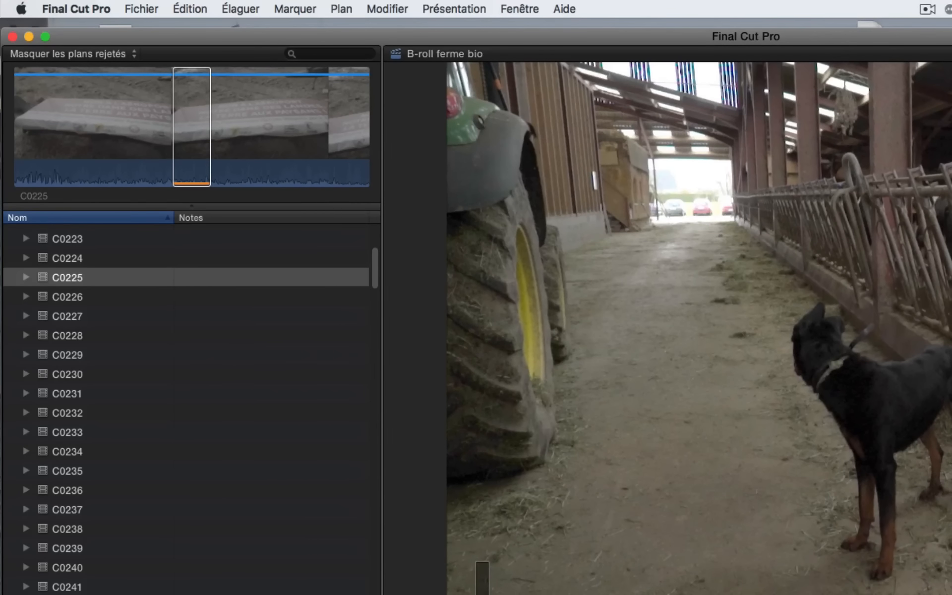
Select the custom keyboard command set Clavier couleur
{"action": "left_click", "coordinate": [76, 9]}
{"action": "mouse_move", "coordinate": [155, 70]}
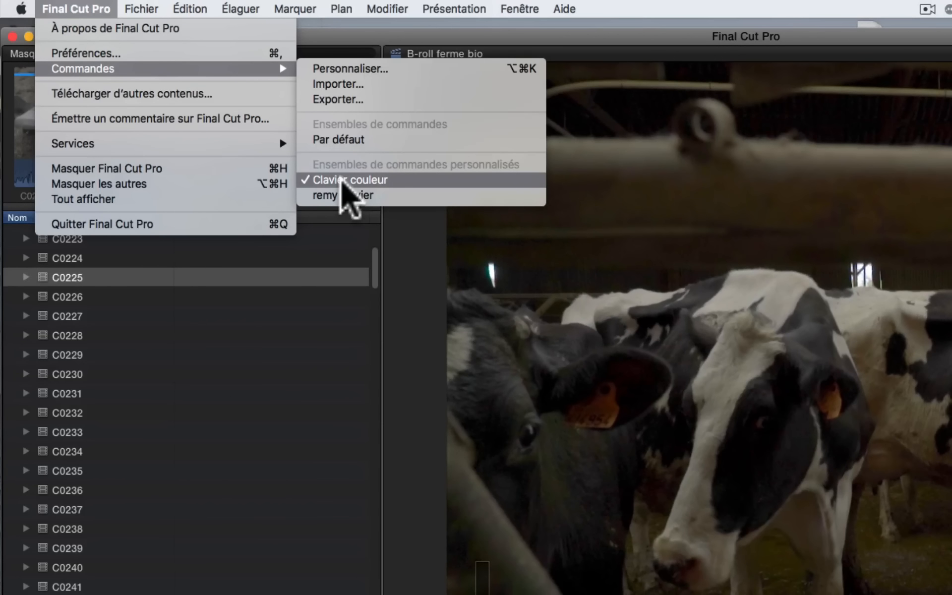
{"action": "left_click", "coordinate": [342, 181]}
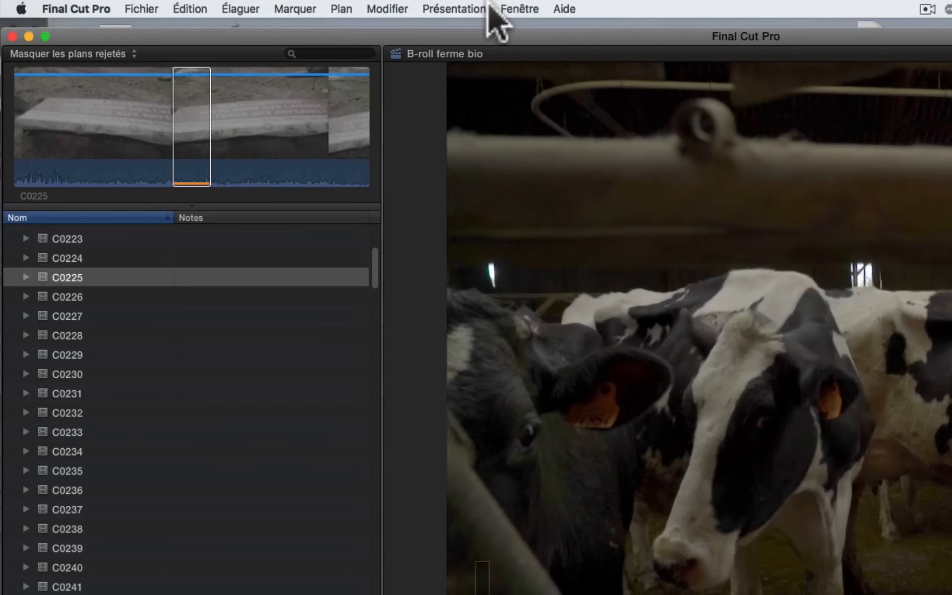
Switch the keyboard commands to the other custom command set, listed after Clavier couleur
{"action": "left_click", "coordinate": [516, 9]}
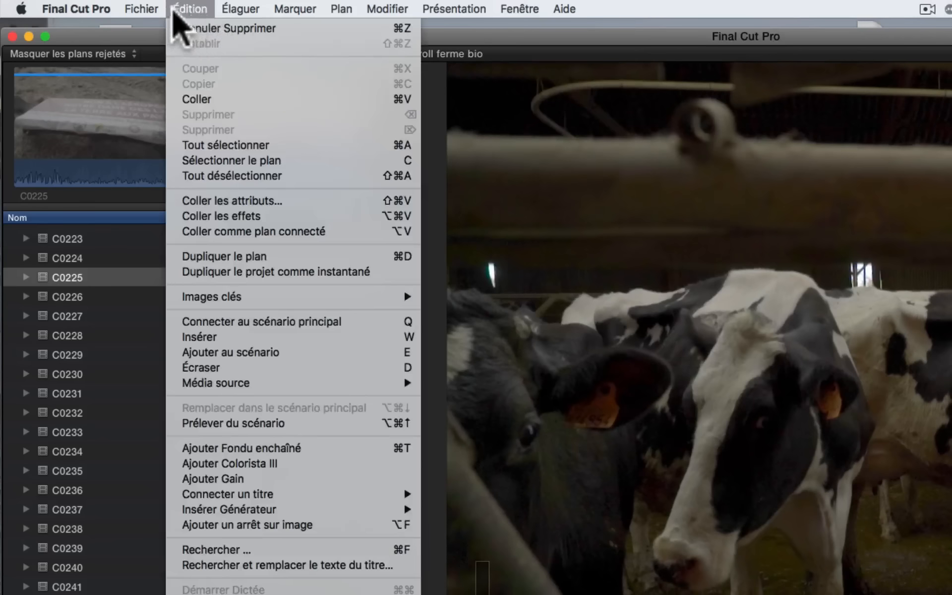
{"action": "mouse_move", "coordinate": [99, 9]}
{"action": "mouse_move", "coordinate": [99, 69]}
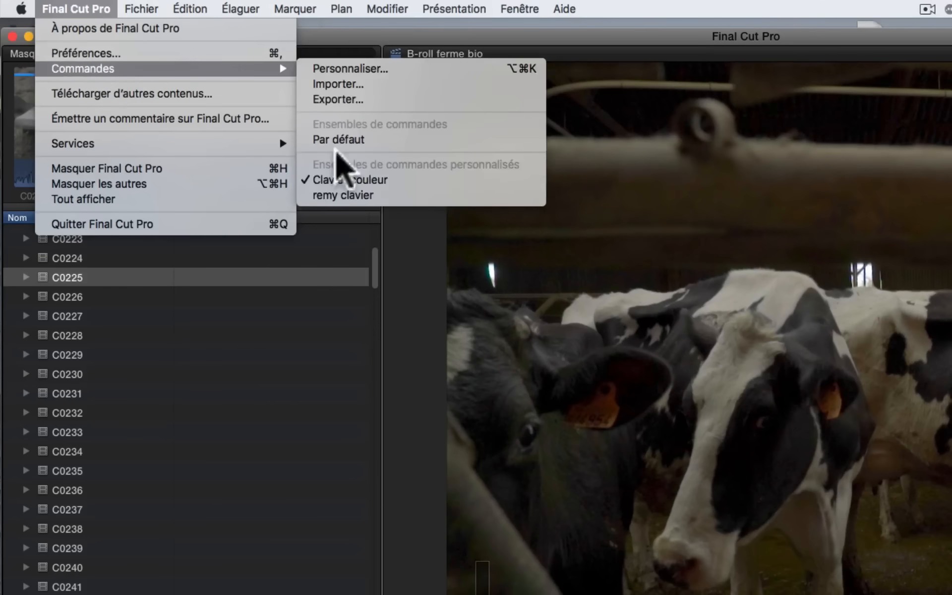
{"action": "left_click", "coordinate": [339, 195]}
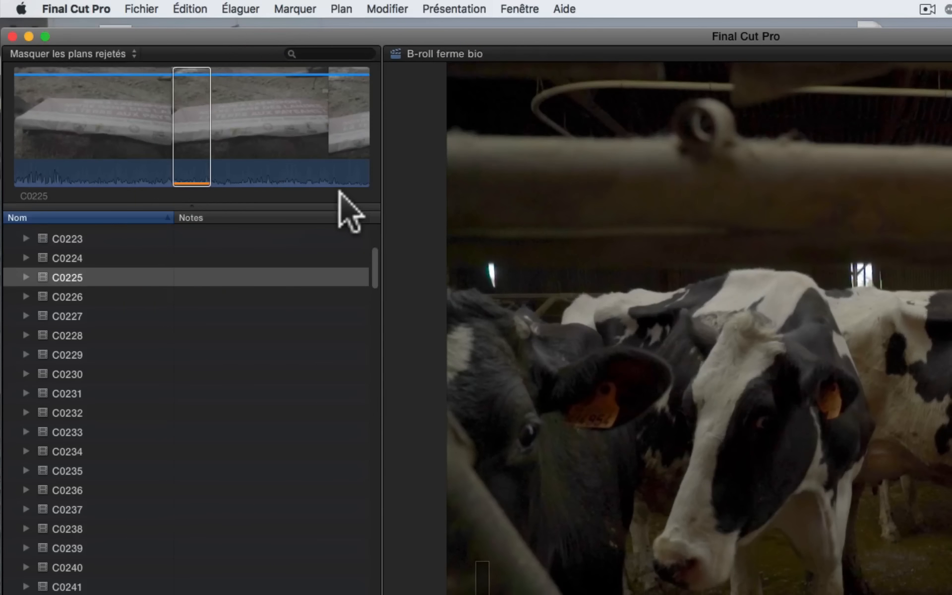
Look up the command for hiding the browser, hide the browser with it and show it again
{"action": "left_click", "coordinate": [516, 9]}
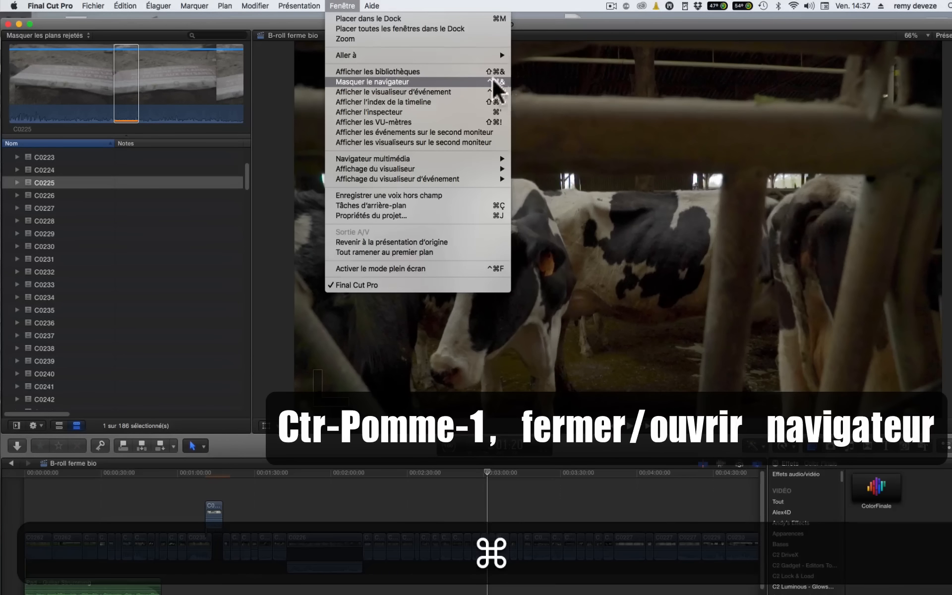
{"action": "left_click", "coordinate": [620, 89]}
{"action": "key", "text": "ctrl+super+1"}
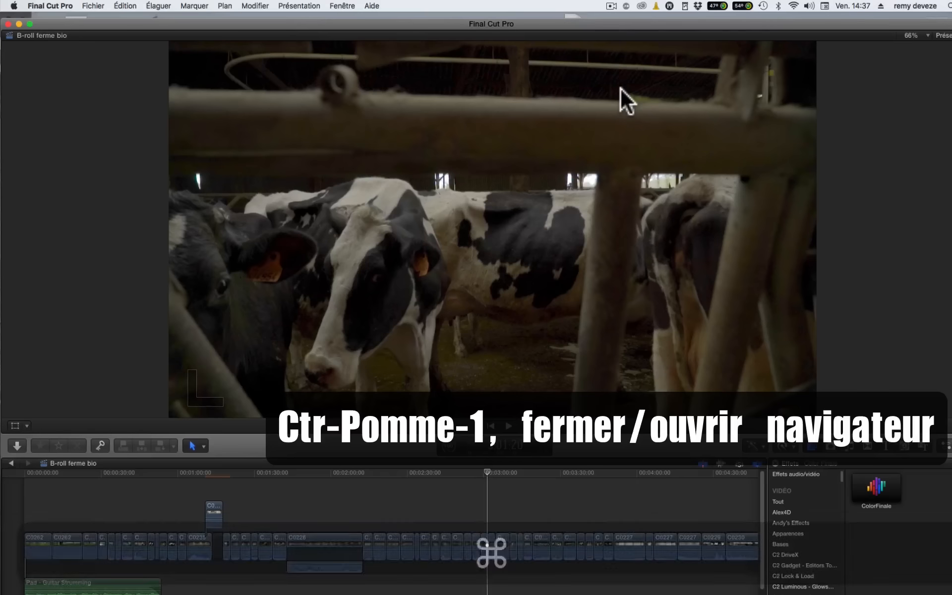
{"action": "key", "text": "ctrl+super+1"}
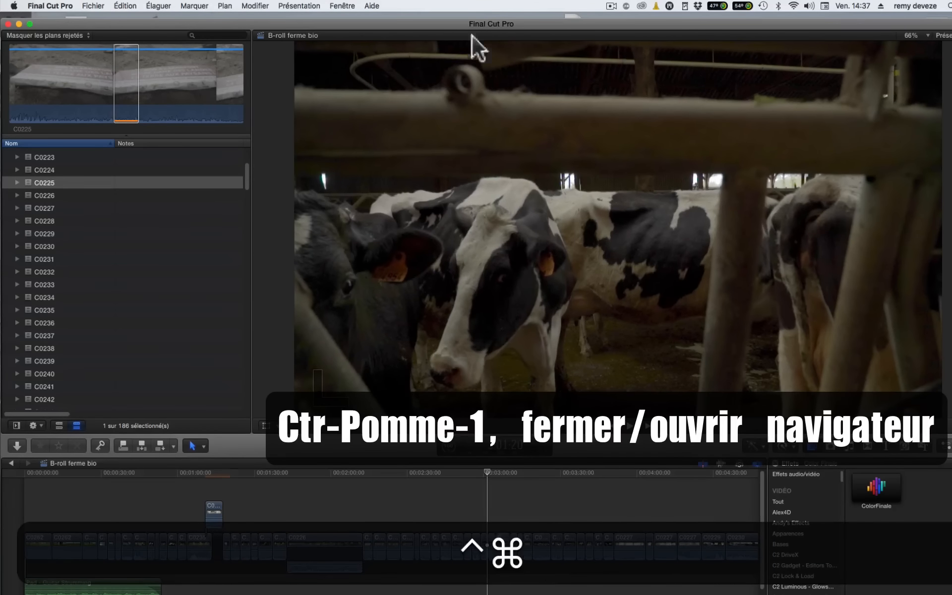
Search the Command Editor for "navi" to check the shortcuts of the browser commands, and close the editor
{"action": "left_click", "coordinate": [95, 6]}
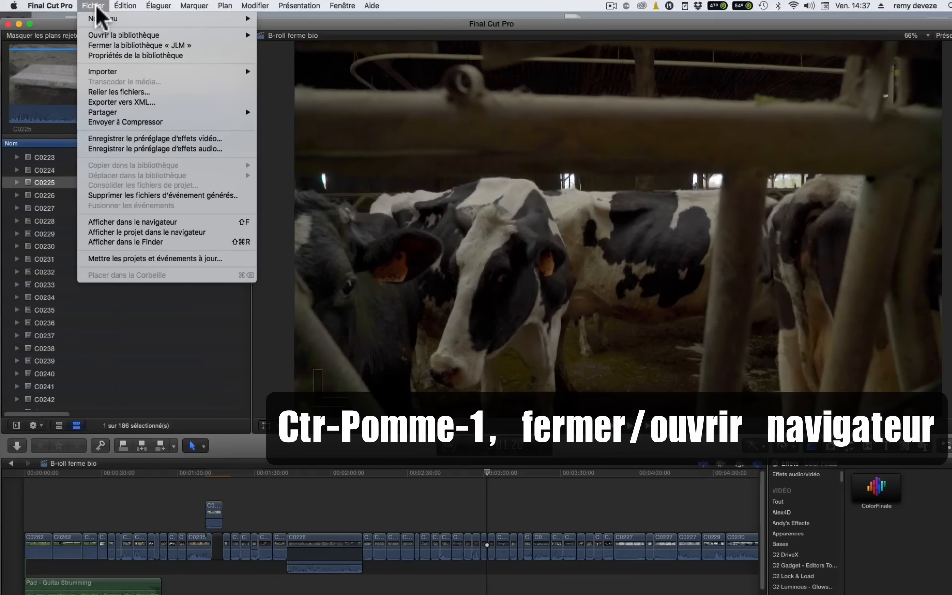
{"action": "mouse_move", "coordinate": [59, 7]}
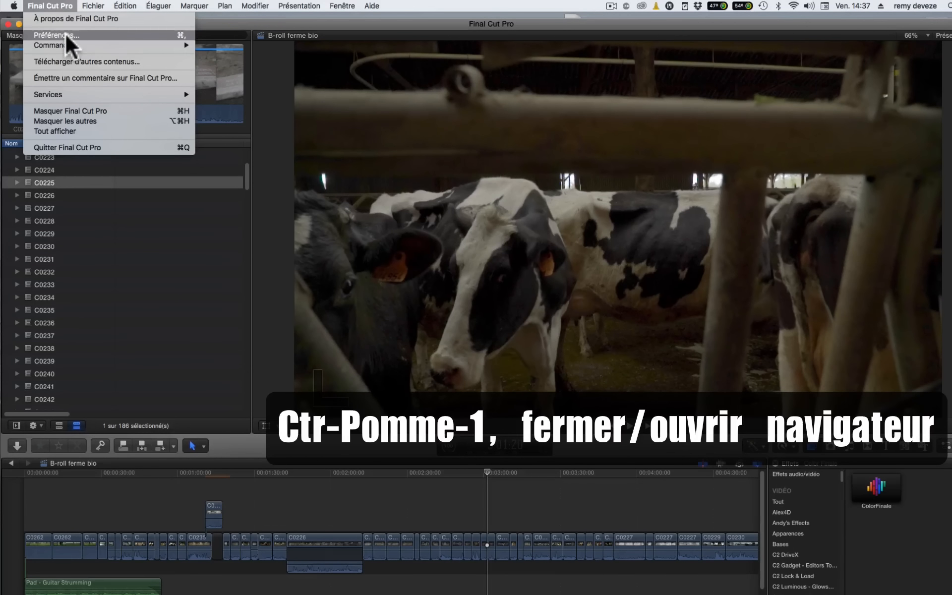
{"action": "mouse_move", "coordinate": [70, 45]}
{"action": "left_click", "coordinate": [241, 44]}
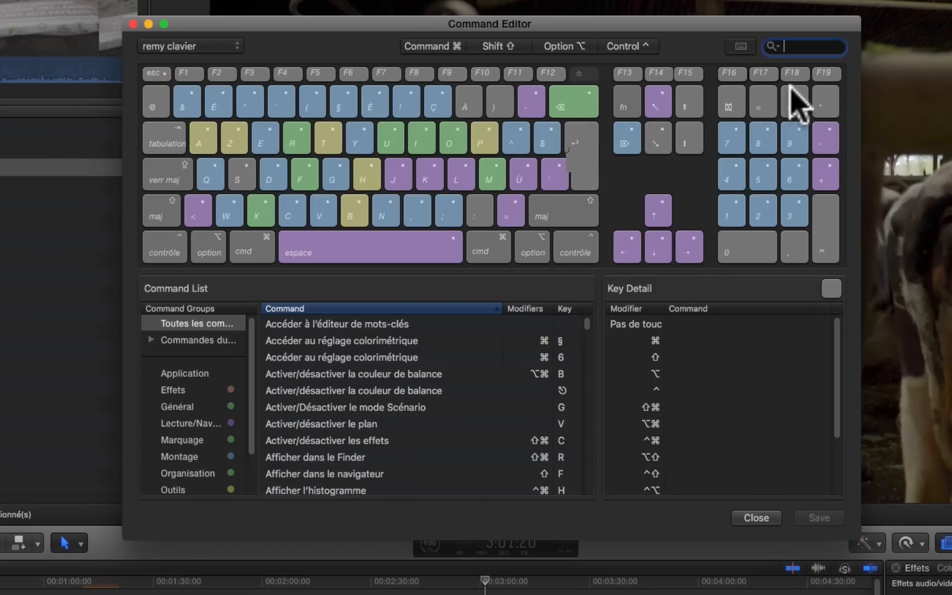
{"action": "type", "text": "navi"}
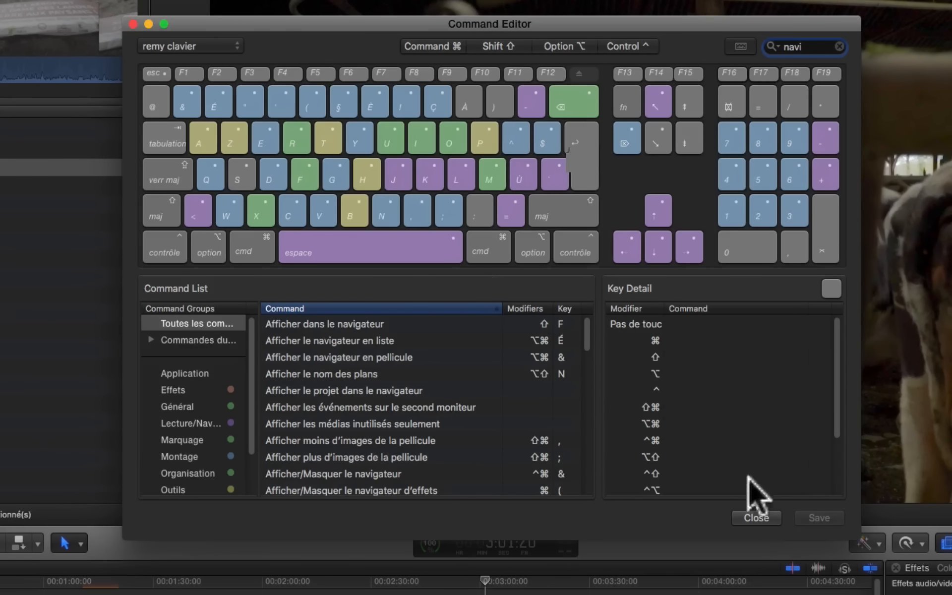
{"action": "left_click", "coordinate": [815, 519]}
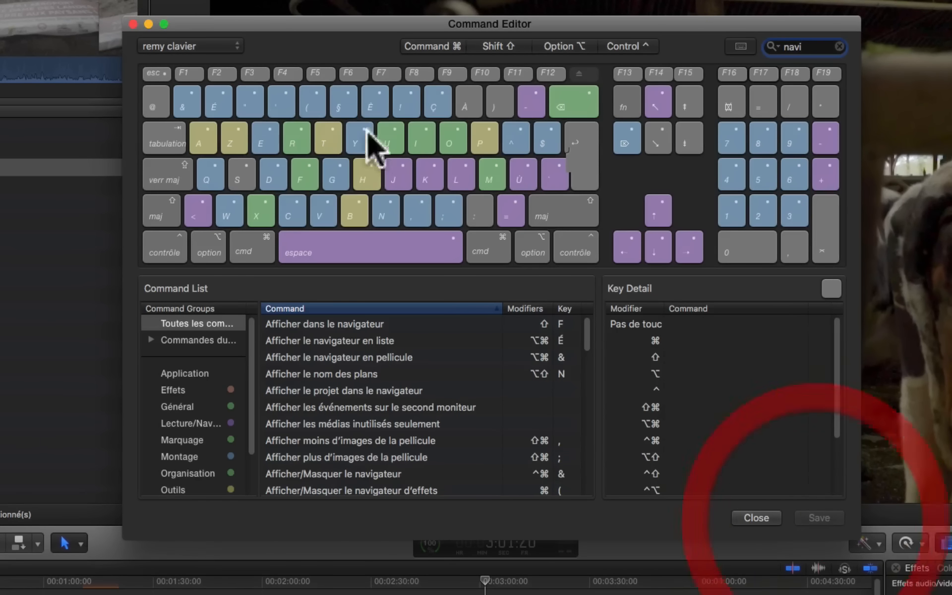
{"action": "left_click", "coordinate": [134, 24]}
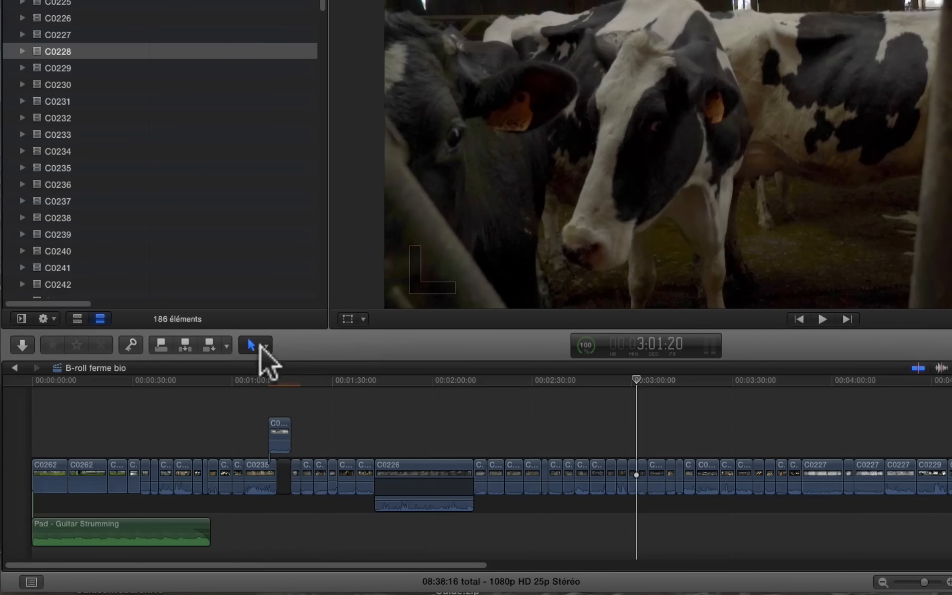
Choose the Élaguer tool for the timeline and replace it with the Position tool
{"action": "left_click", "coordinate": [263, 346]}
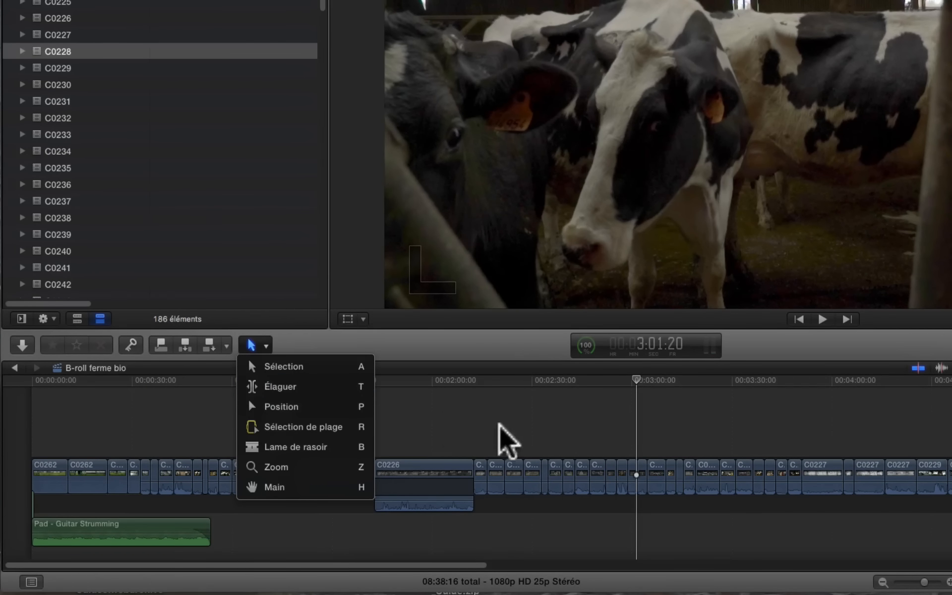
{"action": "left_click", "coordinate": [308, 389]}
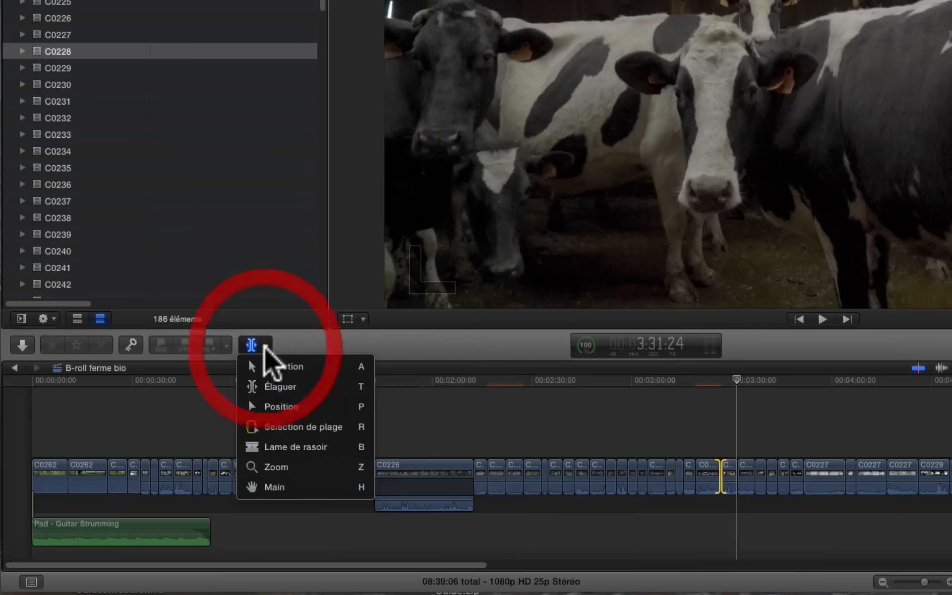
{"action": "left_click", "coordinate": [284, 406]}
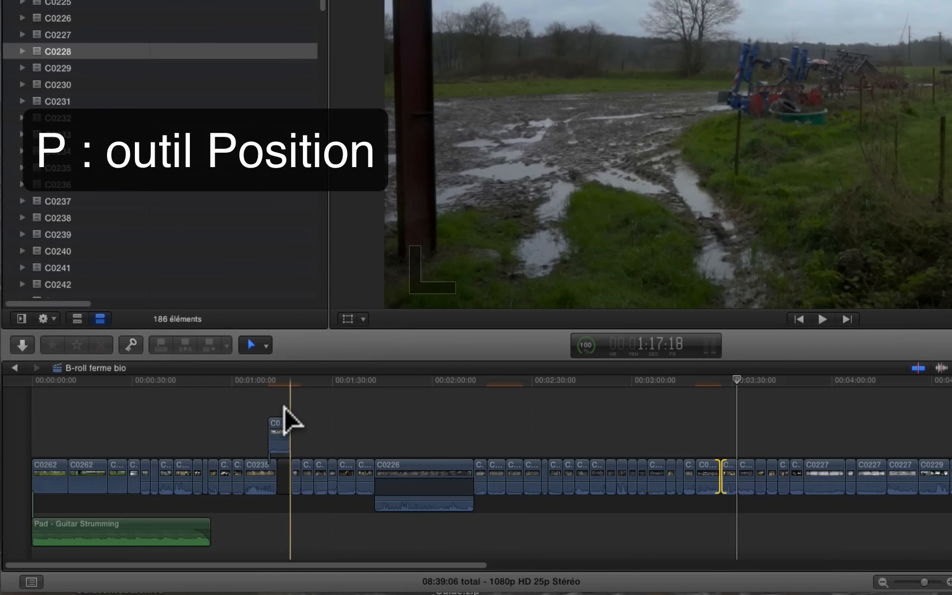
Lift clip C0225 above the primary storyline with the Select tool and return it to its place before C0264
{"action": "key", "text": "super+equal"}
{"action": "key", "text": "super+equal"}
{"action": "key", "text": "super+equal"}
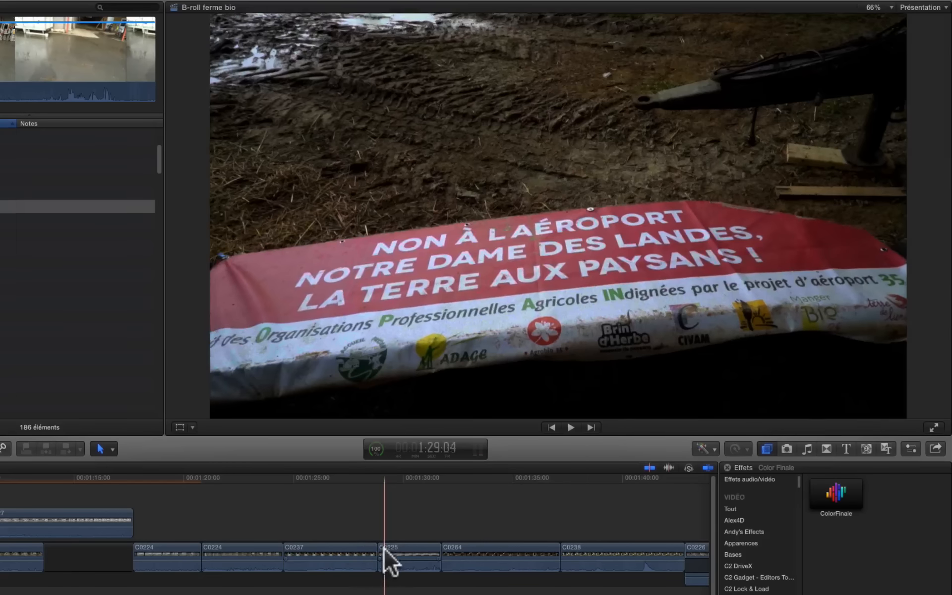
{"action": "left_click", "coordinate": [404, 549]}
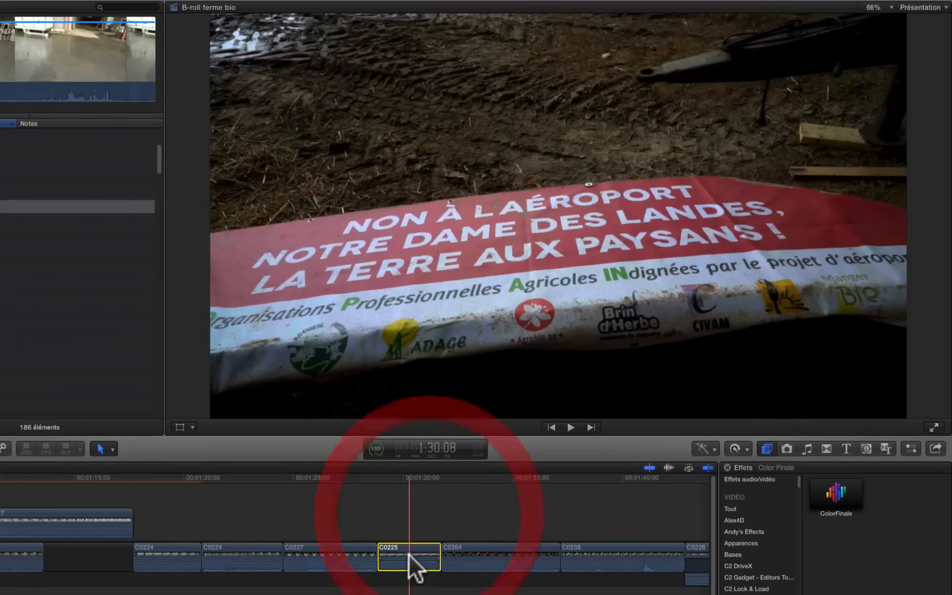
{"action": "left_click_drag", "start_coordinate": [410, 558], "coordinate": [431, 510]}
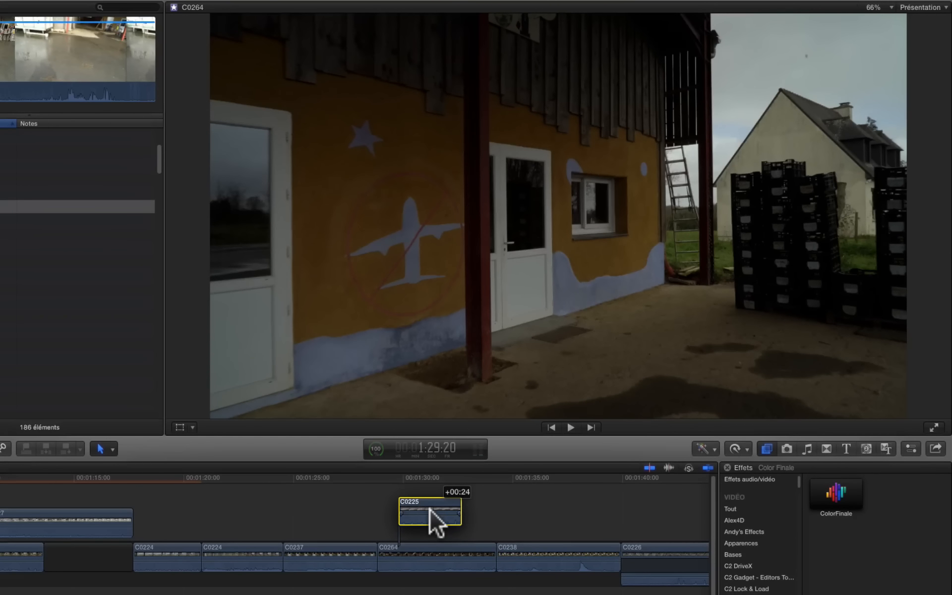
{"action": "left_click_drag", "start_coordinate": [430, 510], "coordinate": [382, 549]}
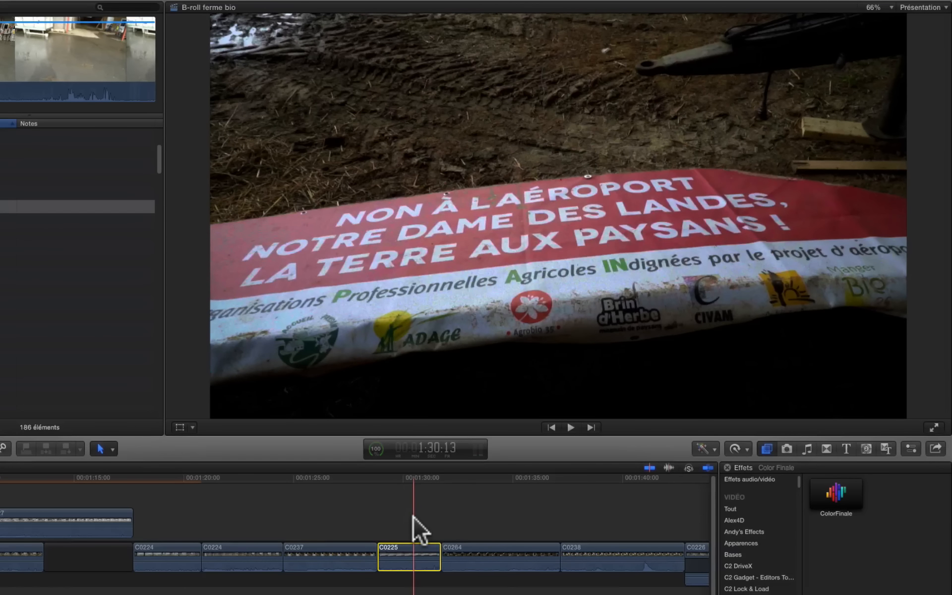
With the Position tool, place C0225 above C0264 and drop it over the middle of C0264, and undo the moves
{"action": "key", "text": "p"}
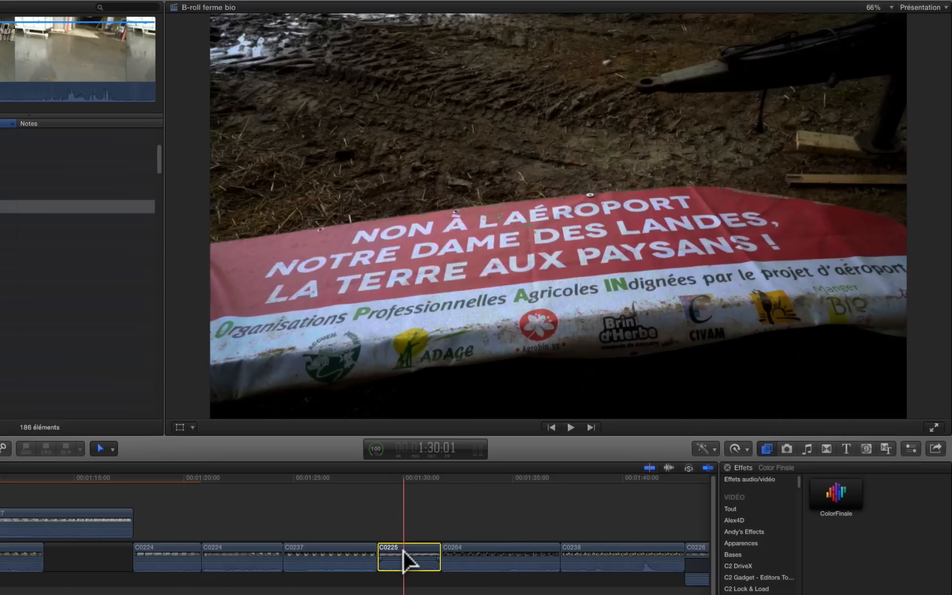
{"action": "left_click_drag", "start_coordinate": [403, 550], "coordinate": [472, 509]}
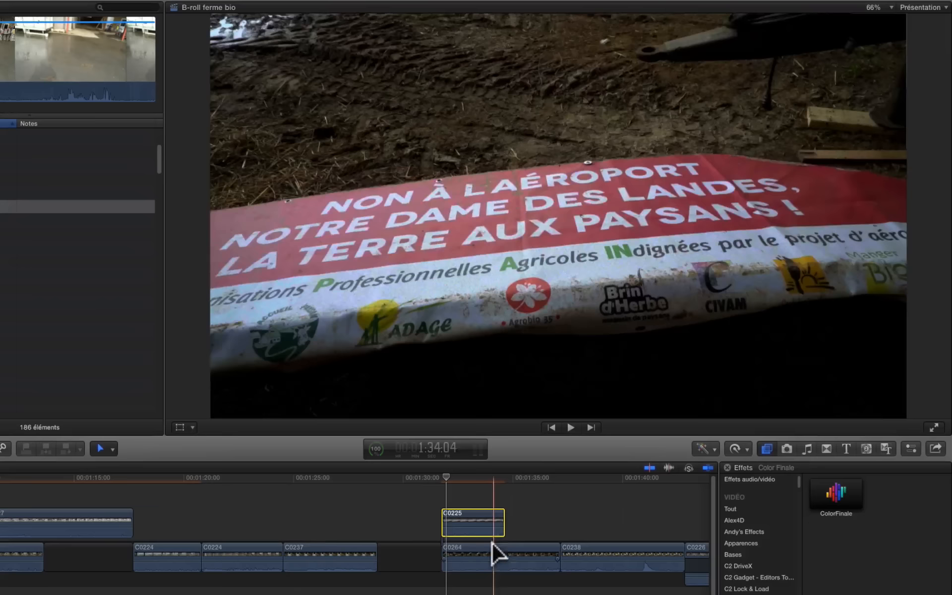
{"action": "left_click_drag", "start_coordinate": [473, 525], "coordinate": [505, 559]}
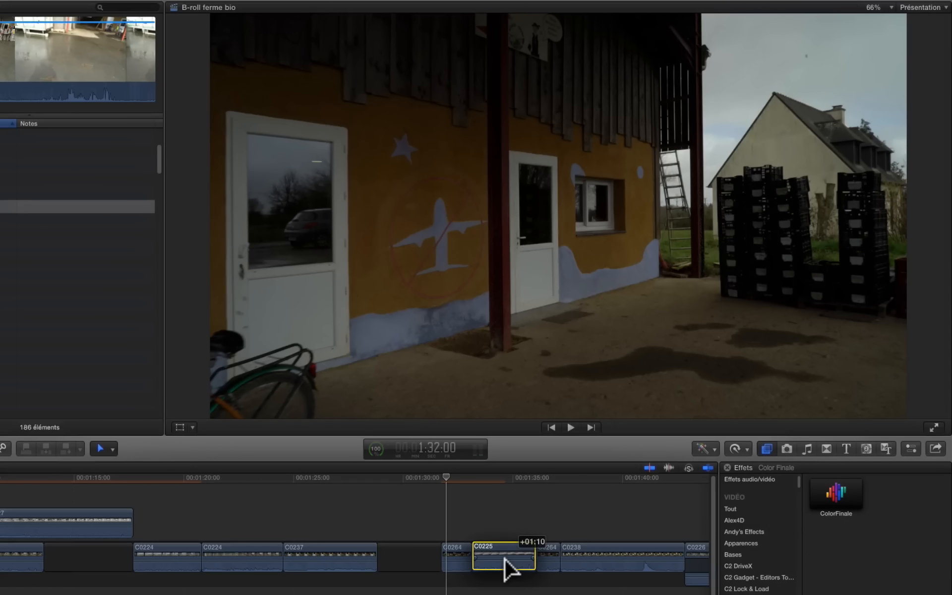
{"action": "left_click_drag", "start_coordinate": [505, 559], "coordinate": [504, 559]}
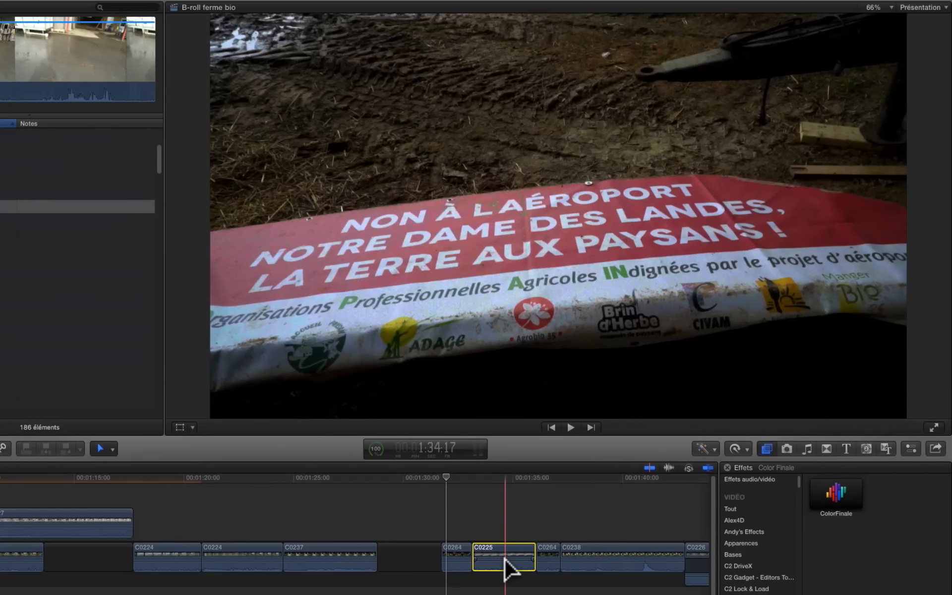
{"action": "key", "text": "super+z"}
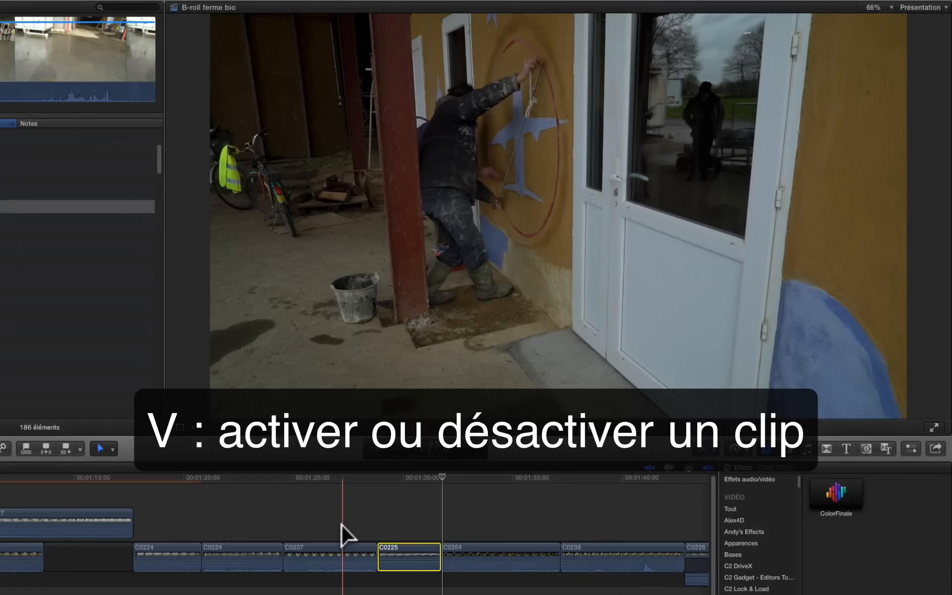
Disable clip C0225 in the timeline and enable it again
{"action": "key", "text": "v"}
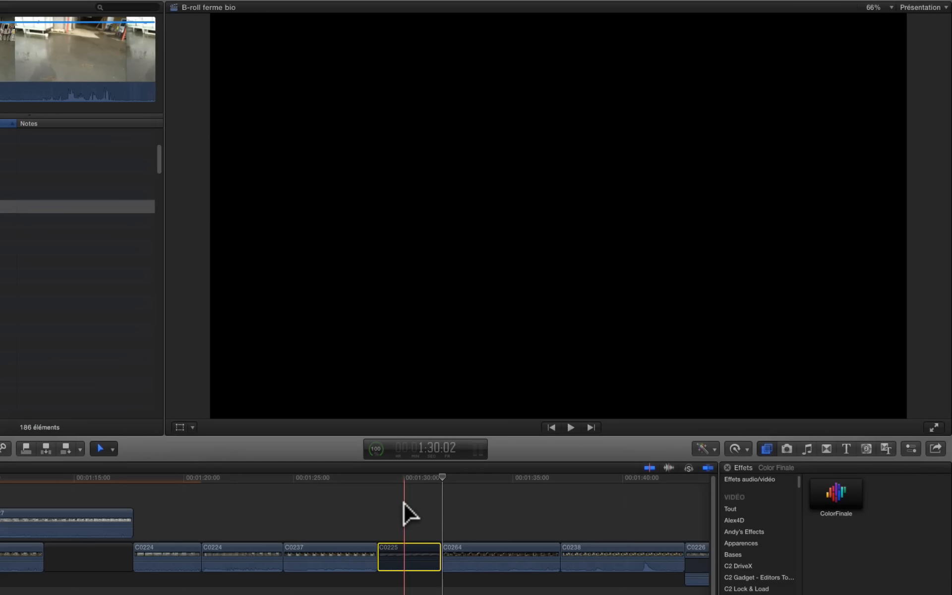
{"action": "key", "text": "v"}
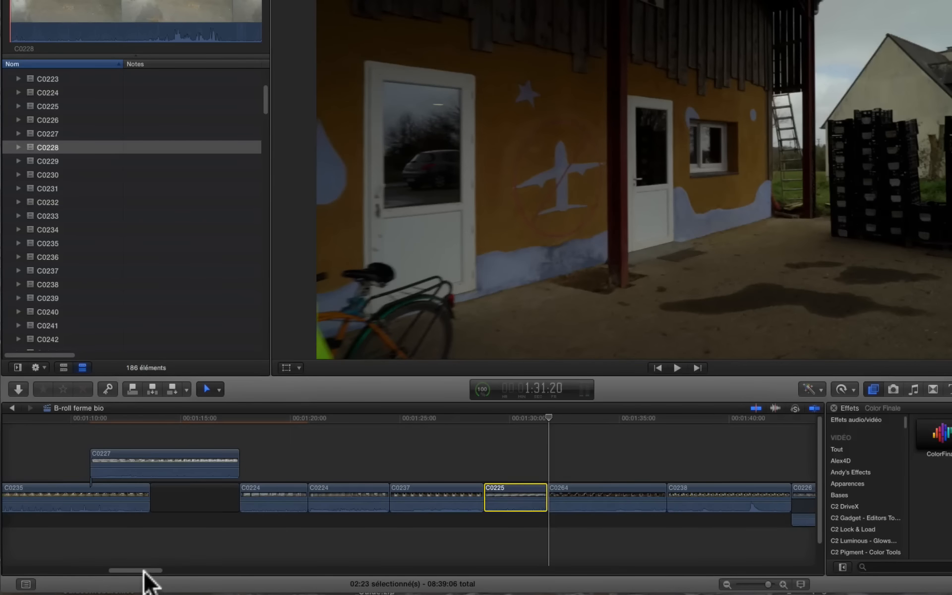
Play the timeline from 38:00, disable the Pad - Guitar Strumming music clip and play the passage again without it
{"action": "left_click_drag", "start_coordinate": [143, 570], "coordinate": [40, 570]}
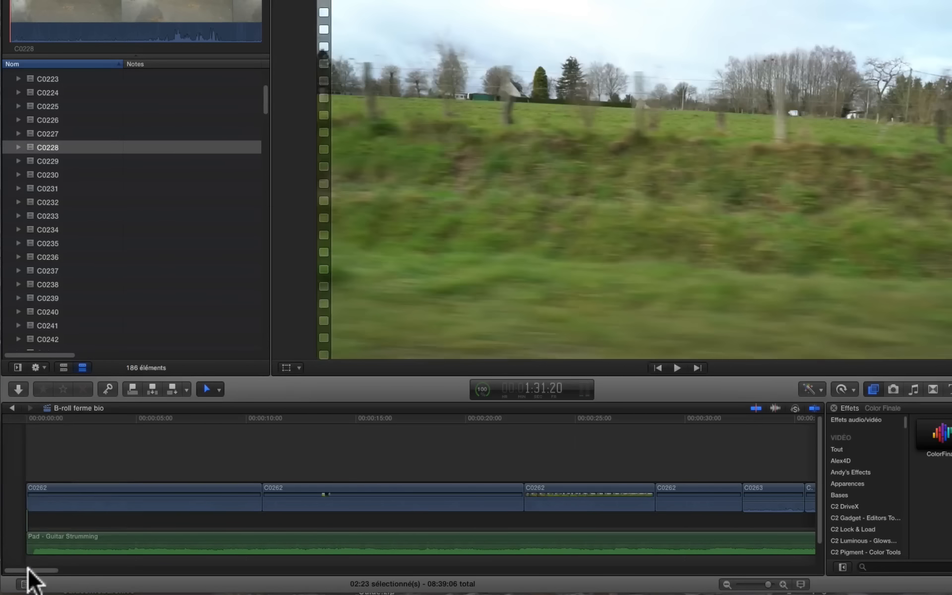
{"action": "left_click_drag", "start_coordinate": [30, 570], "coordinate": [53, 574]}
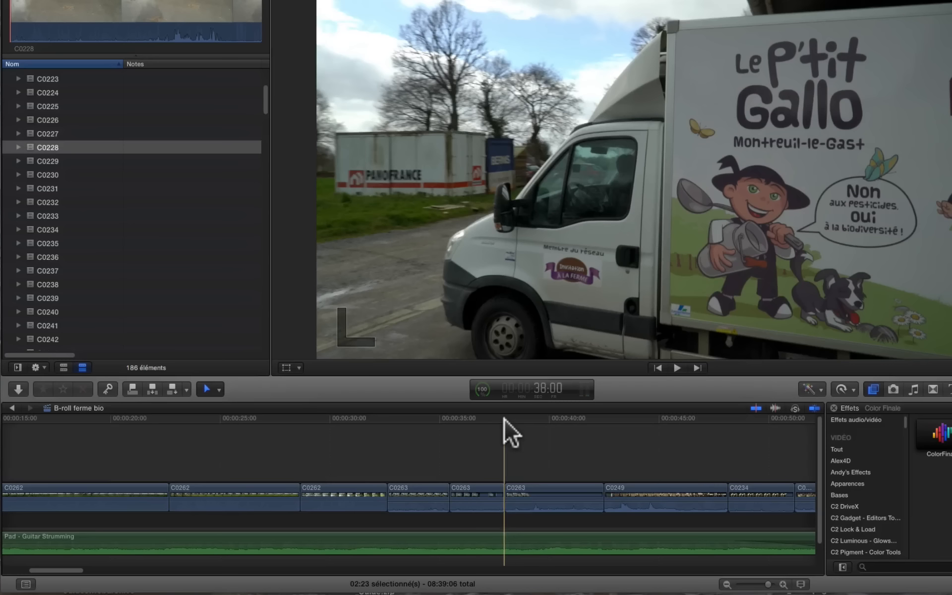
{"action": "key", "text": "space"}
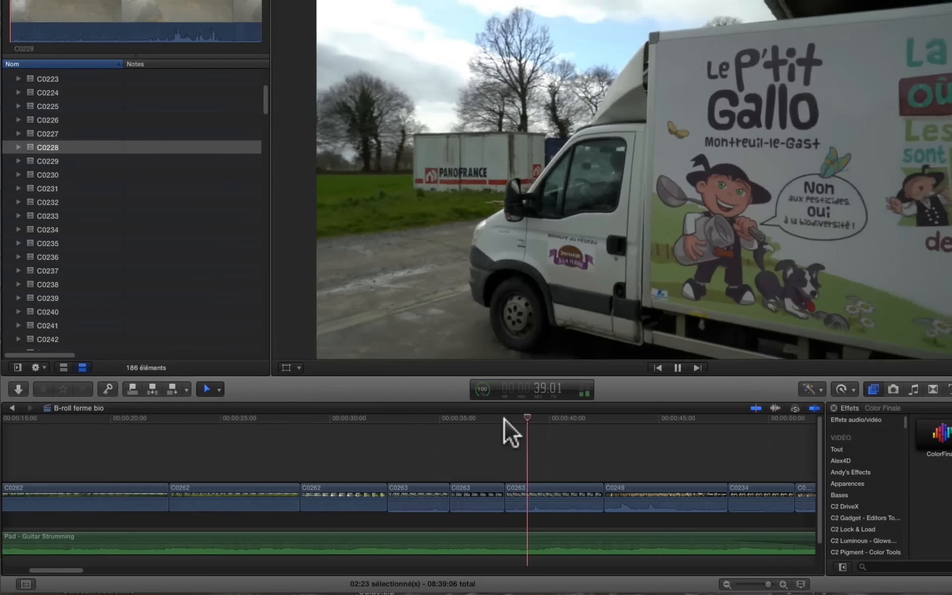
{"action": "key", "text": "space"}
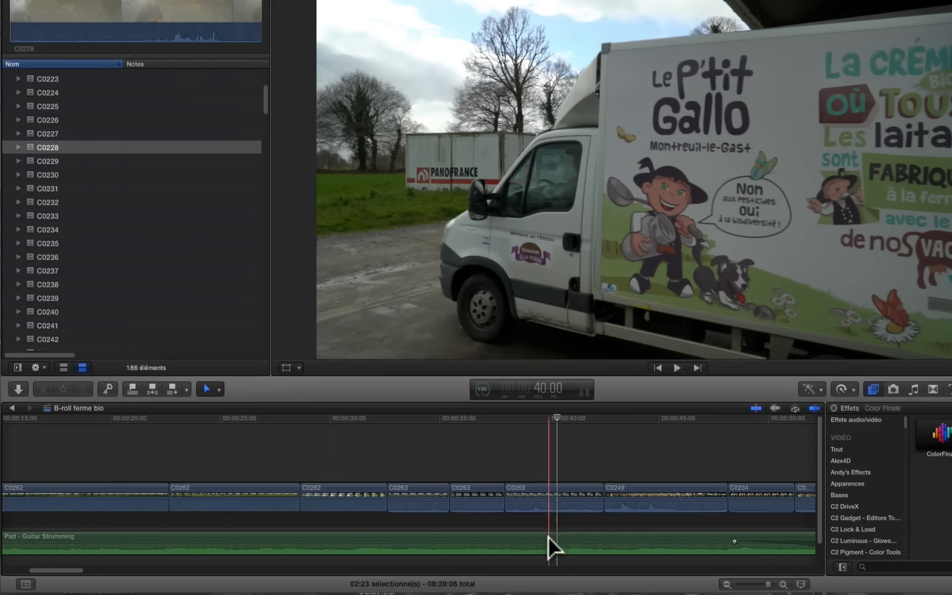
{"action": "left_click", "coordinate": [549, 536]}
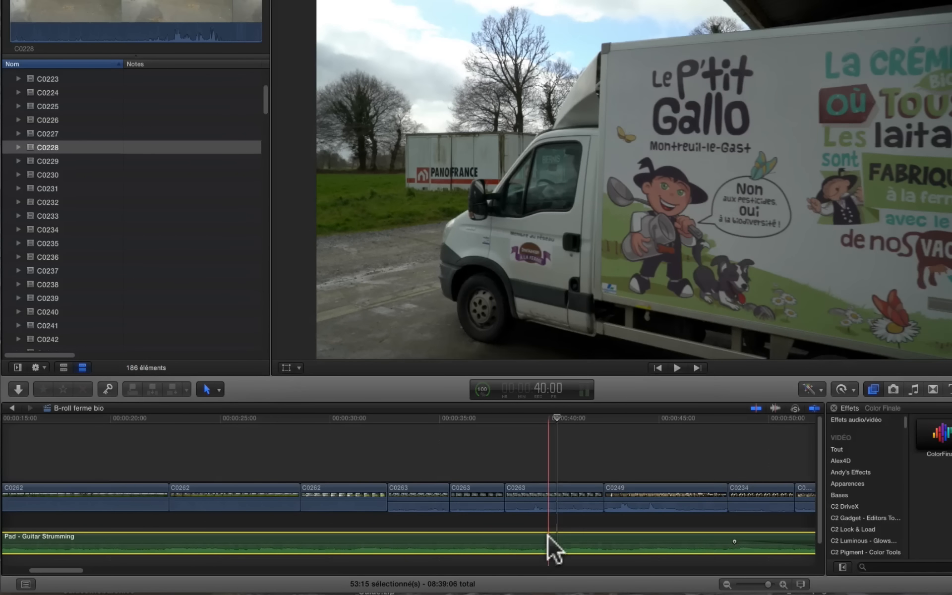
{"action": "left_click", "coordinate": [546, 544]}
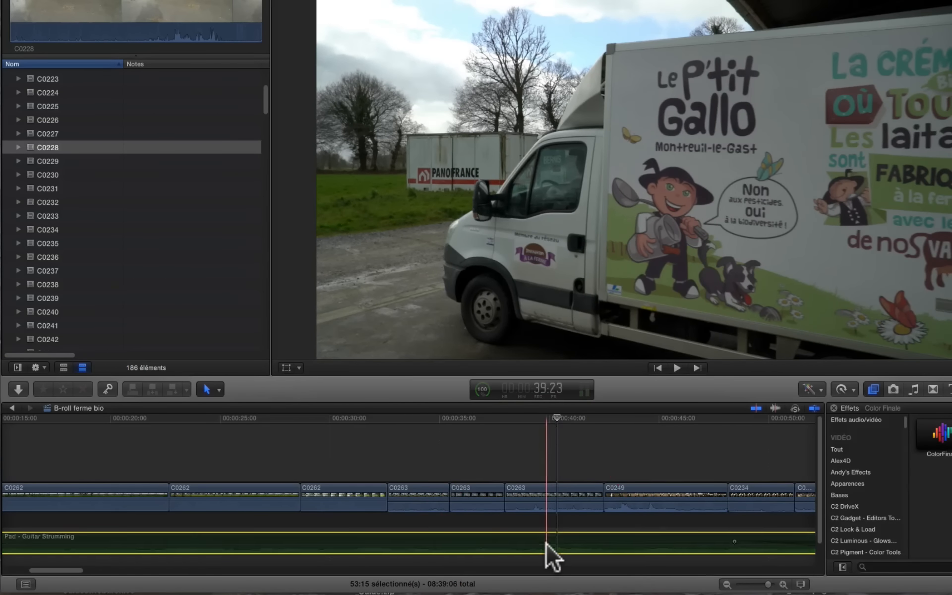
{"action": "key", "text": "space"}
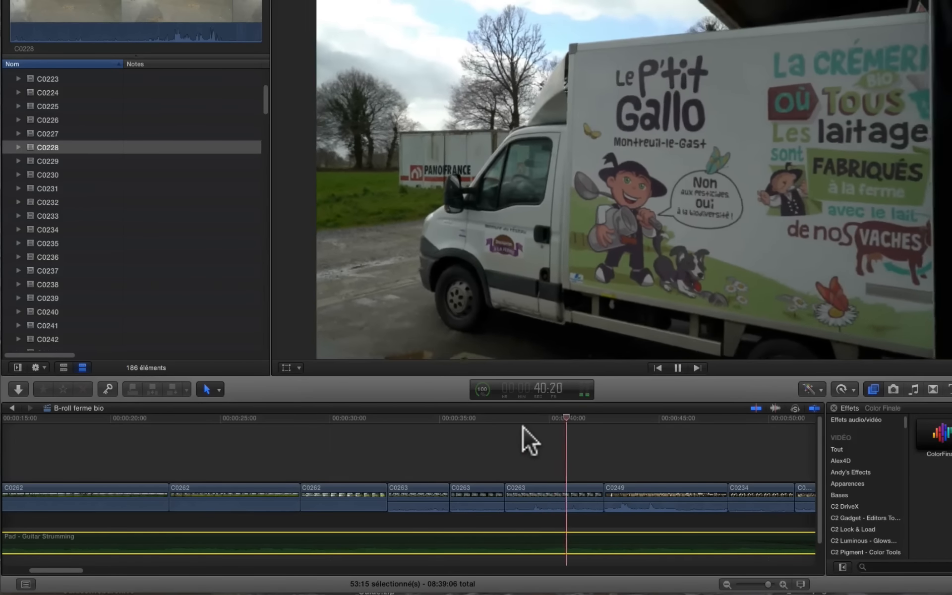
{"action": "key", "text": "space"}
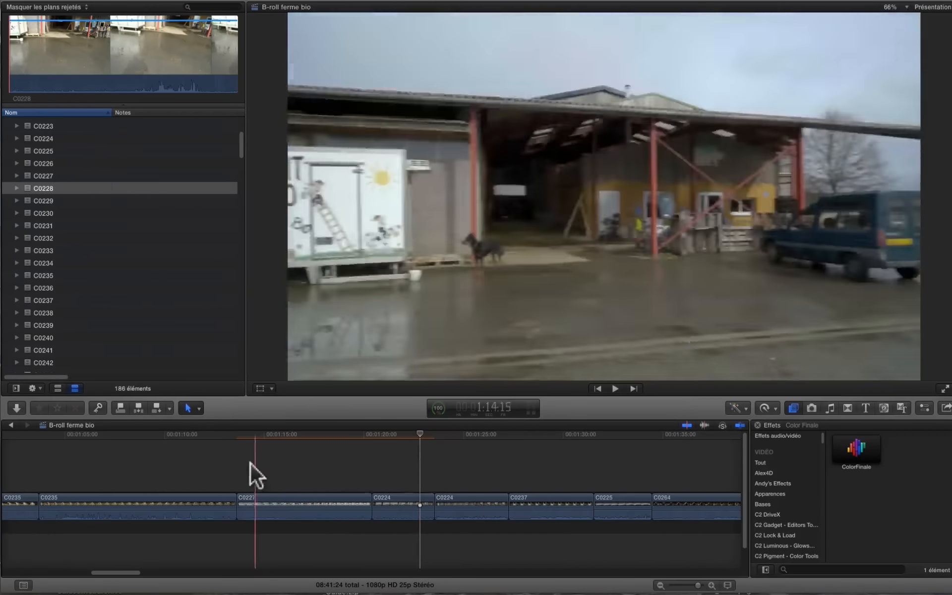
Insert a black gap between clips C0238 and C0226 and play the end of C0238
{"action": "left_click_drag", "start_coordinate": [128, 573], "coordinate": [219, 572]}
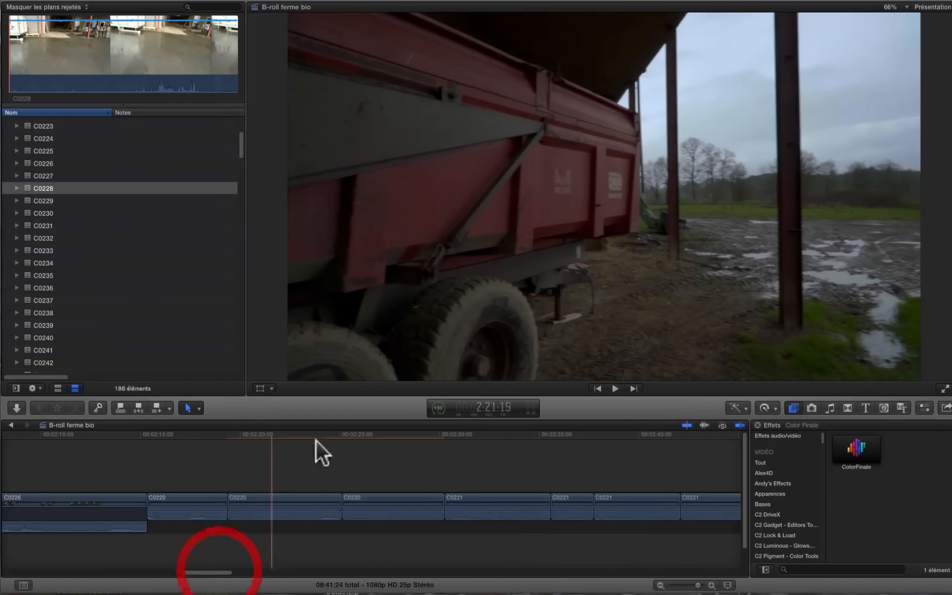
{"action": "left_click", "coordinate": [443, 463]}
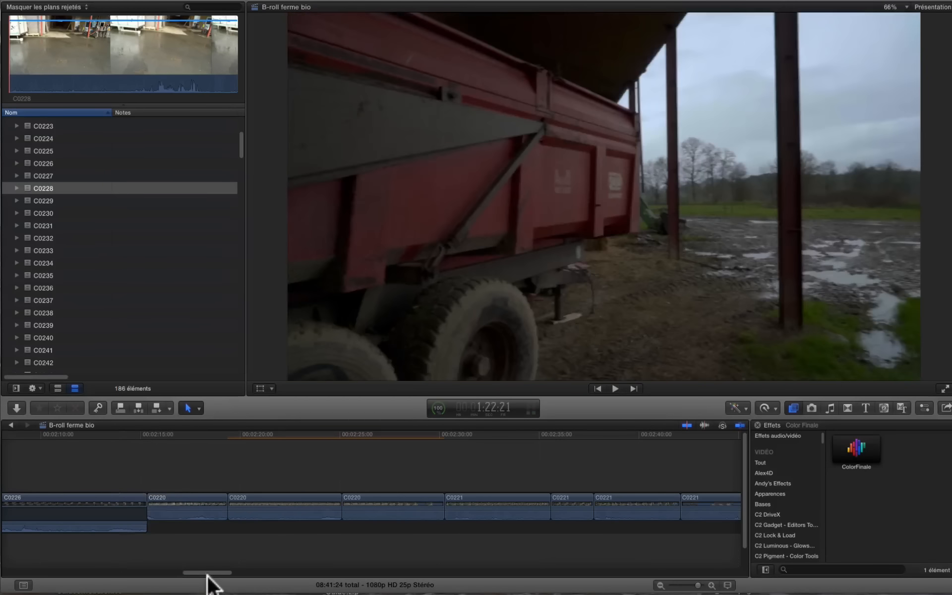
{"action": "left_click_drag", "start_coordinate": [212, 574], "coordinate": [137, 573]}
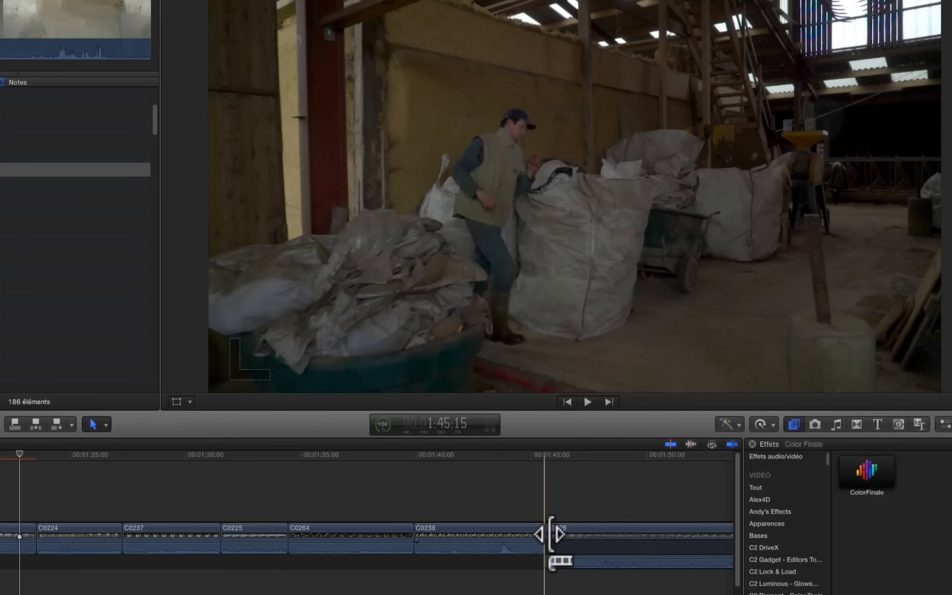
{"action": "key", "text": "alt+w"}
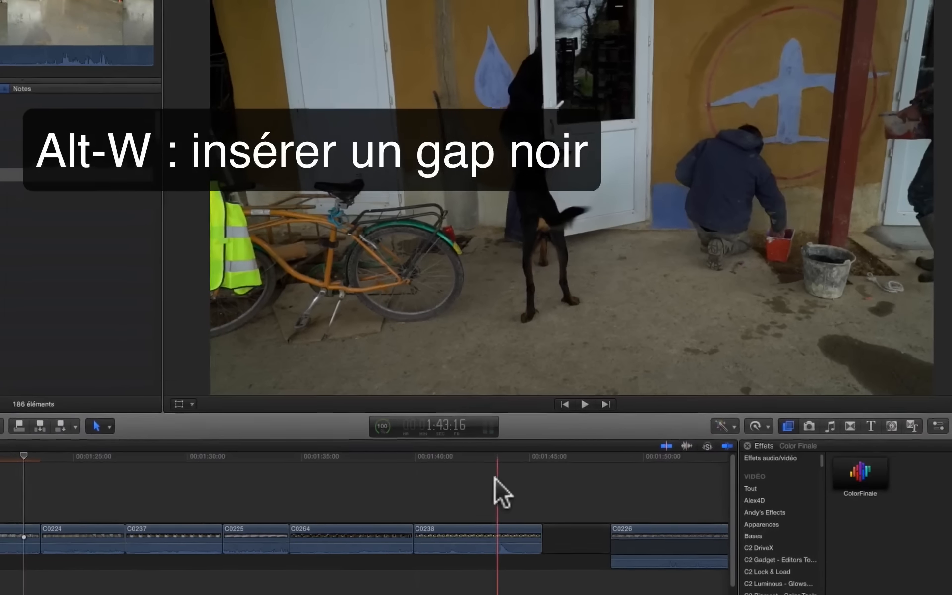
{"action": "key", "text": "space"}
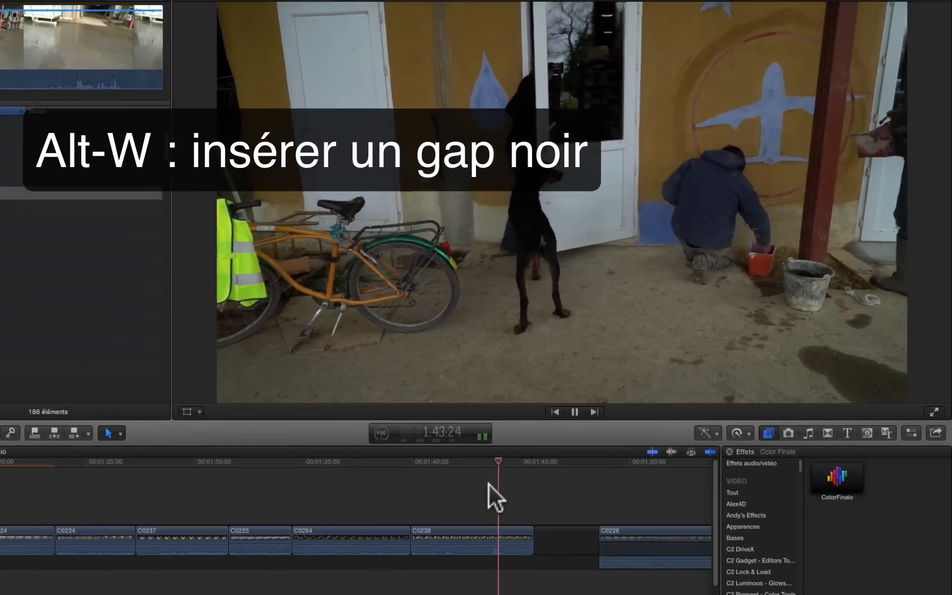
{"action": "key", "text": "space"}
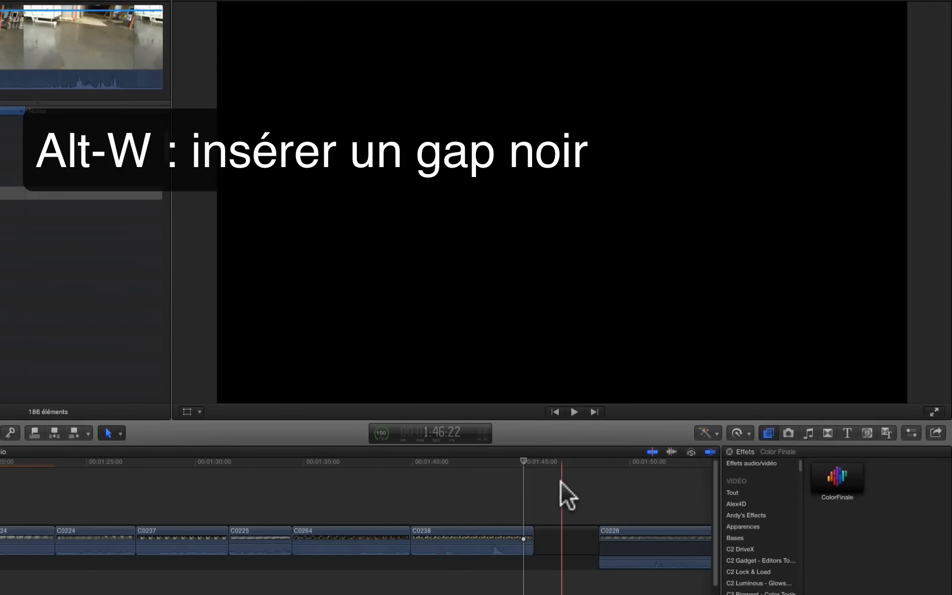
Play the last clip, C0267, through the end of the timeline to check how the playback loops
{"action": "scroll", "coordinate": [355, 541], "scroll_direction": "right", "scroll_amount": 20}
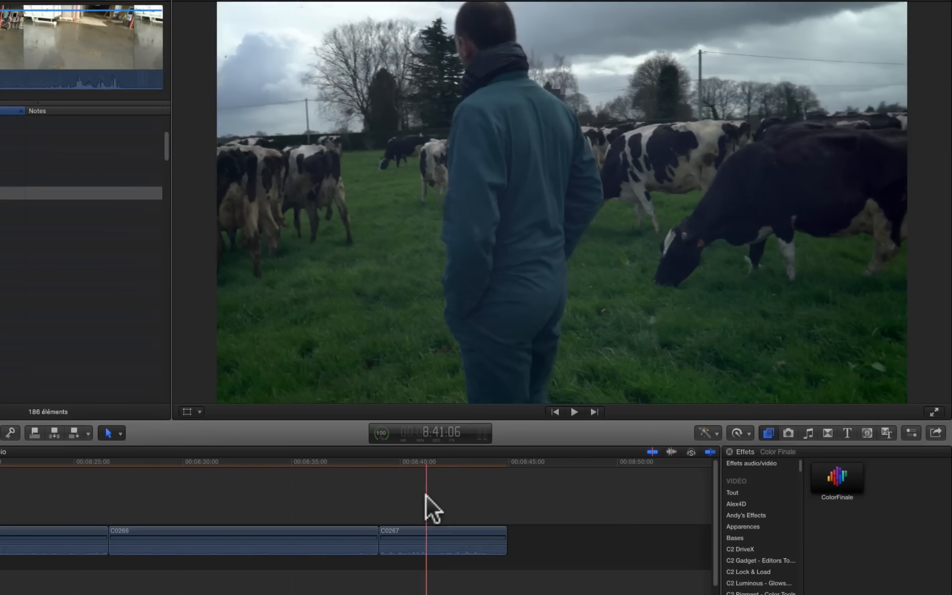
{"action": "key", "text": "space"}
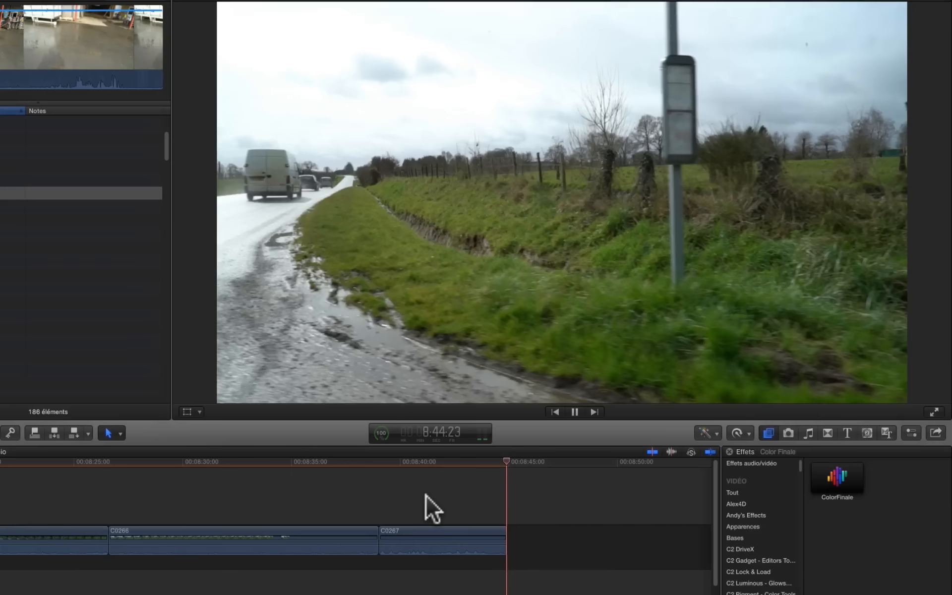
{"action": "key", "text": "space"}
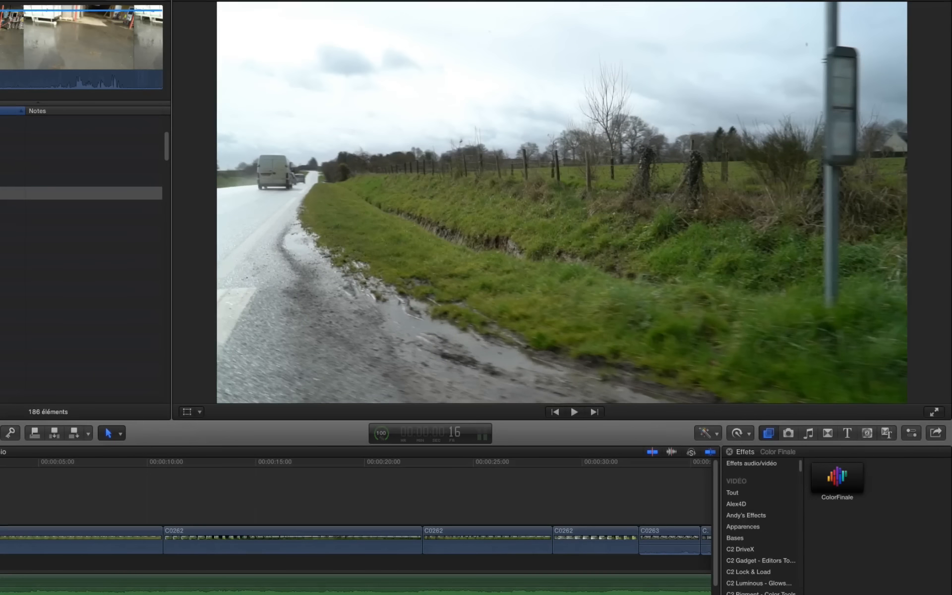
Add a black gap after the last clip C0267 and another at 8:51:23, and remove the final gap
{"action": "scroll", "coordinate": [356, 540], "scroll_direction": "right", "scroll_amount": 20}
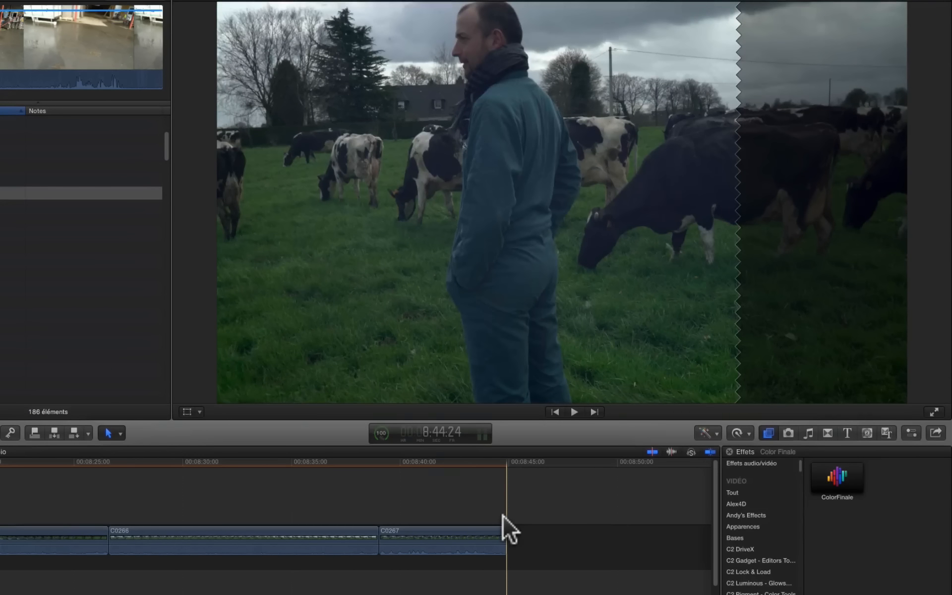
{"action": "key", "text": "alt+w"}
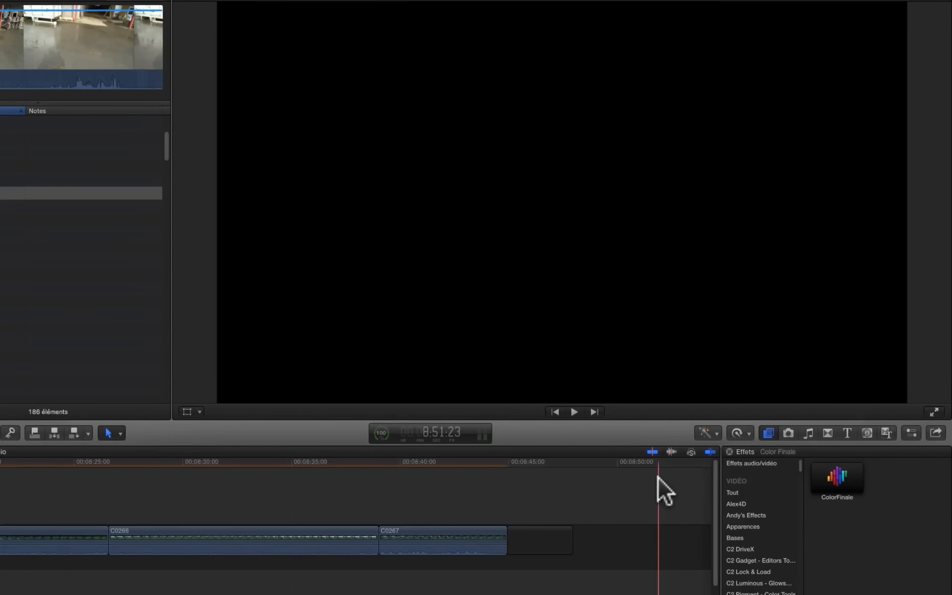
{"action": "key", "text": "alt+w"}
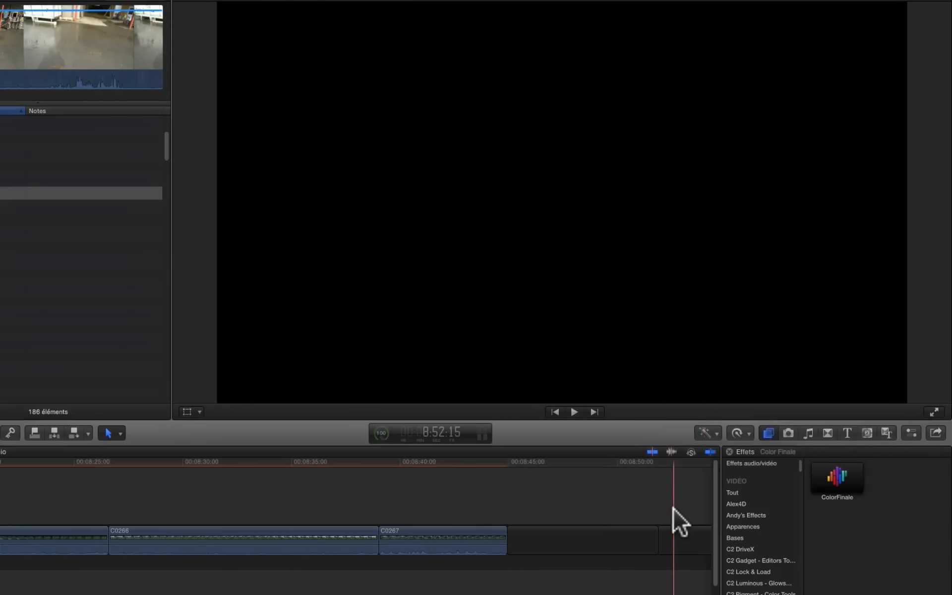
{"action": "left_click", "coordinate": [680, 537]}
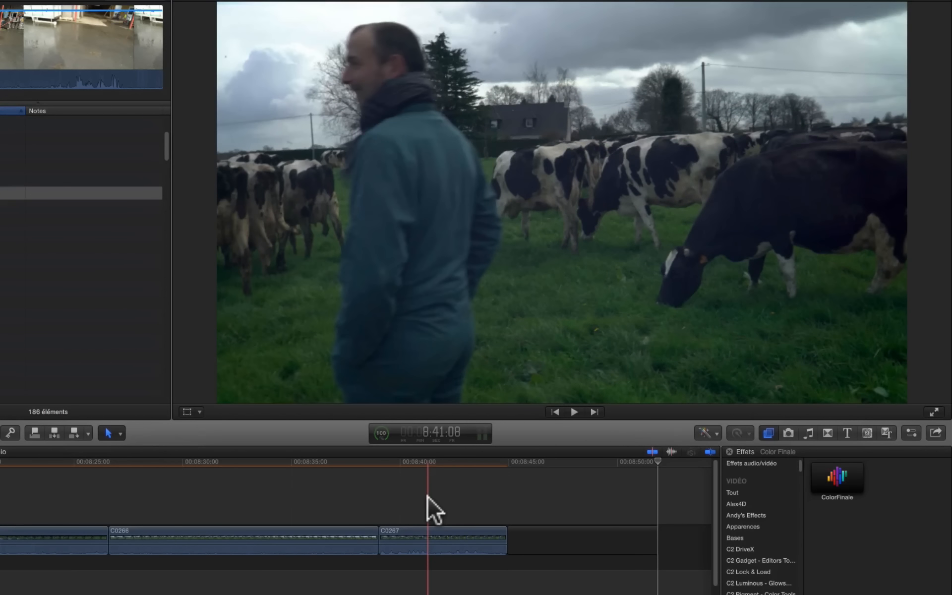
Play from C0267 into the black gap and trim the end of C0267 slightly shorter
{"action": "key", "text": "space"}
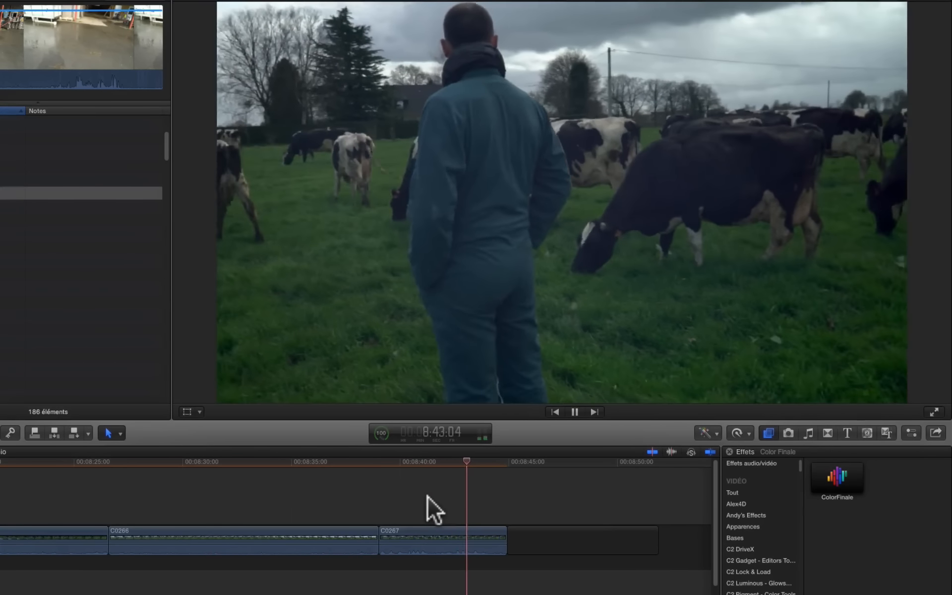
{"action": "key", "text": "space"}
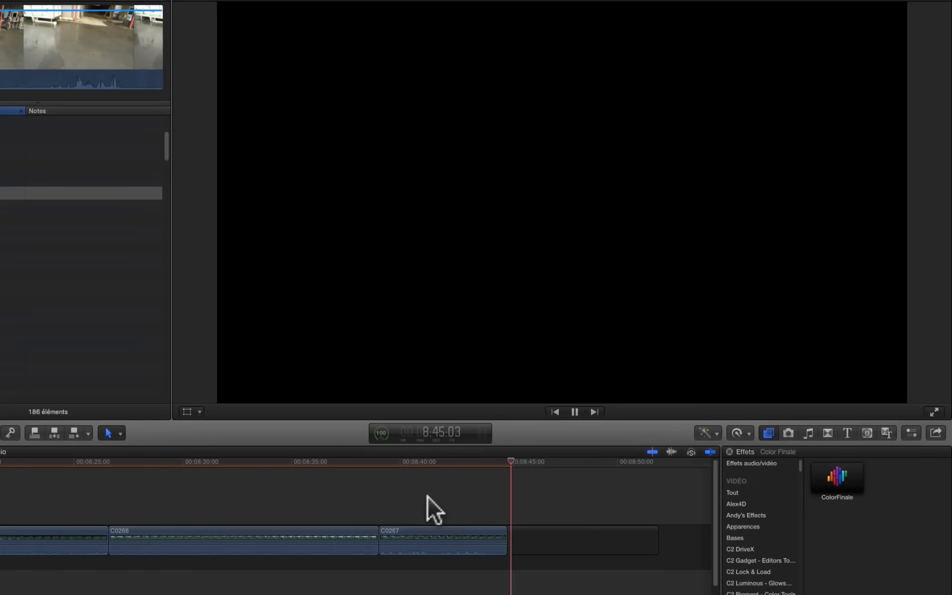
{"action": "left_click_drag", "start_coordinate": [505, 534], "coordinate": [498, 533]}
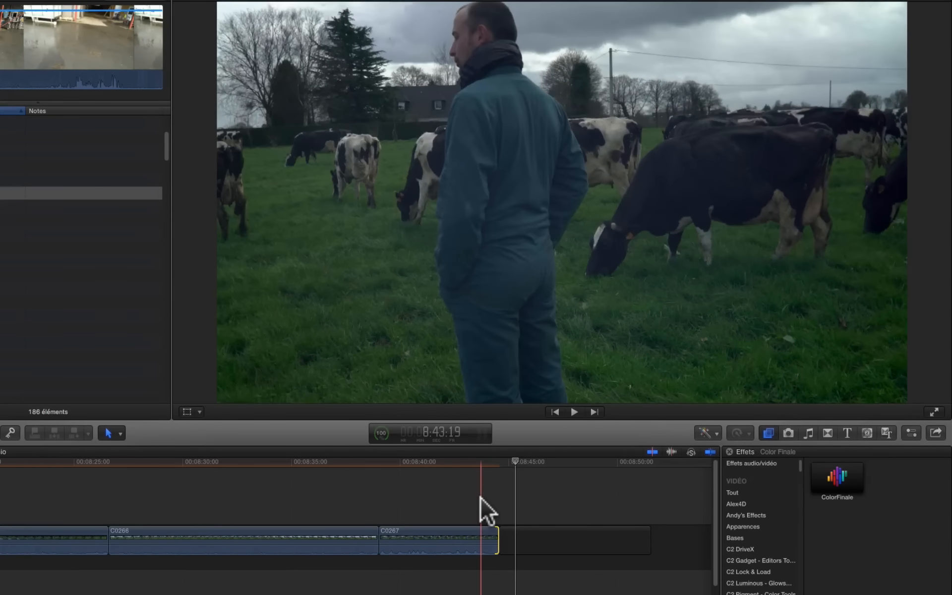
Play the shortened end of the last clip C0267 into the black gap
{"action": "key", "text": "space"}
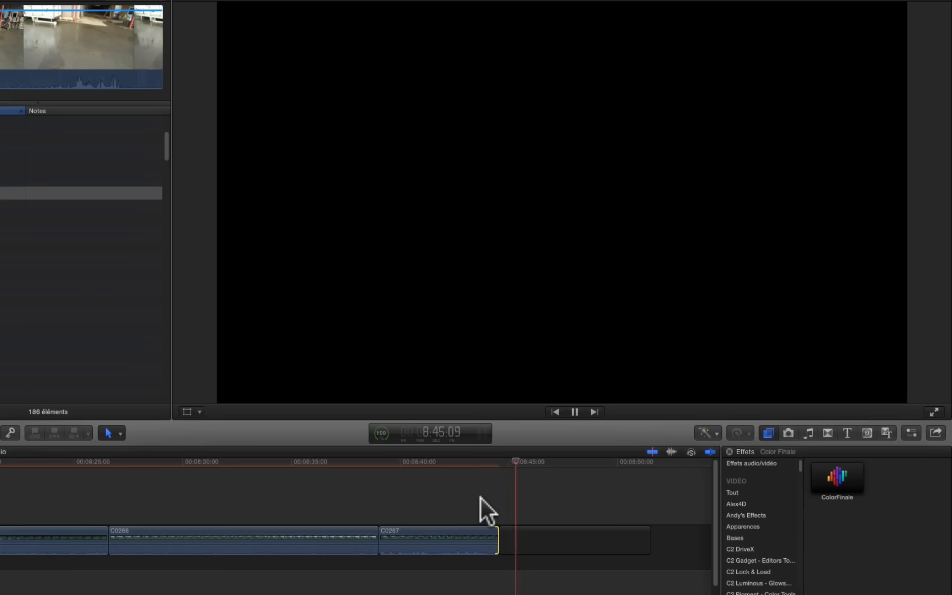
{"action": "key", "text": "space"}
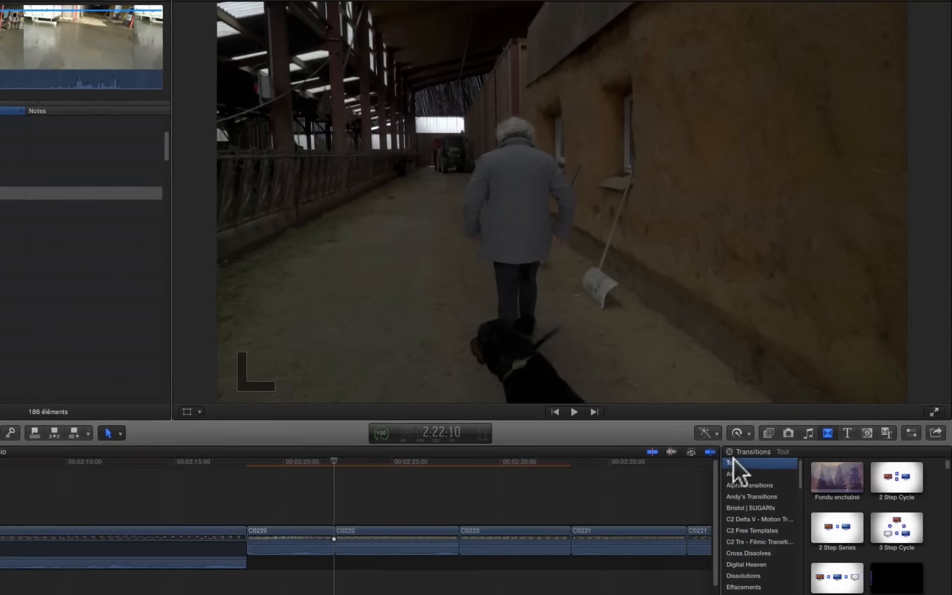
Add a Fondu enchaîné transition between the first two C0220 clips, and delete it again
{"action": "left_click", "coordinate": [758, 416]}
{"action": "left_click_drag", "start_coordinate": [818, 421], "coordinate": [566, 494]}
{"action": "left_click_drag", "start_coordinate": [439, 525], "coordinate": [351, 541]}
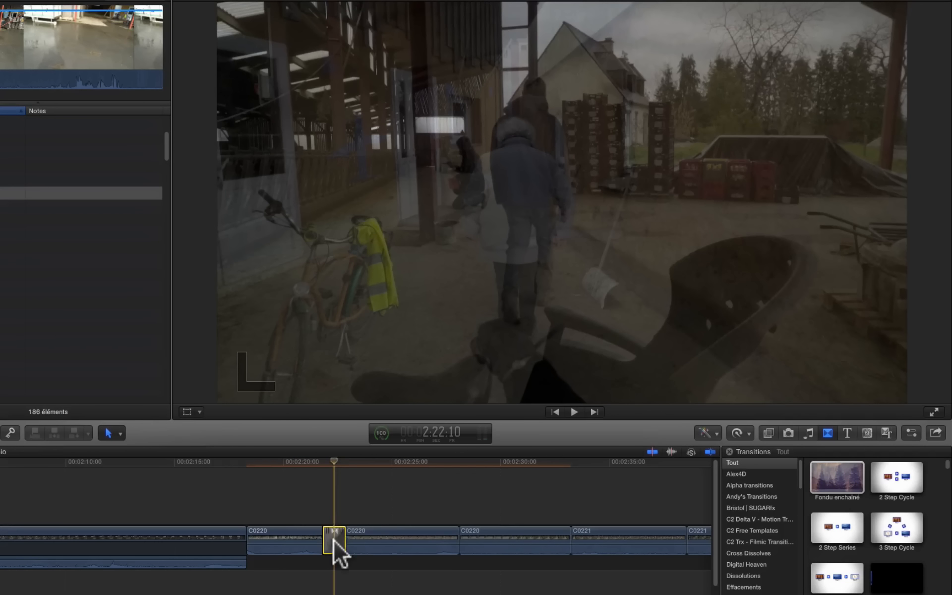
{"action": "key", "text": "BackSpace"}
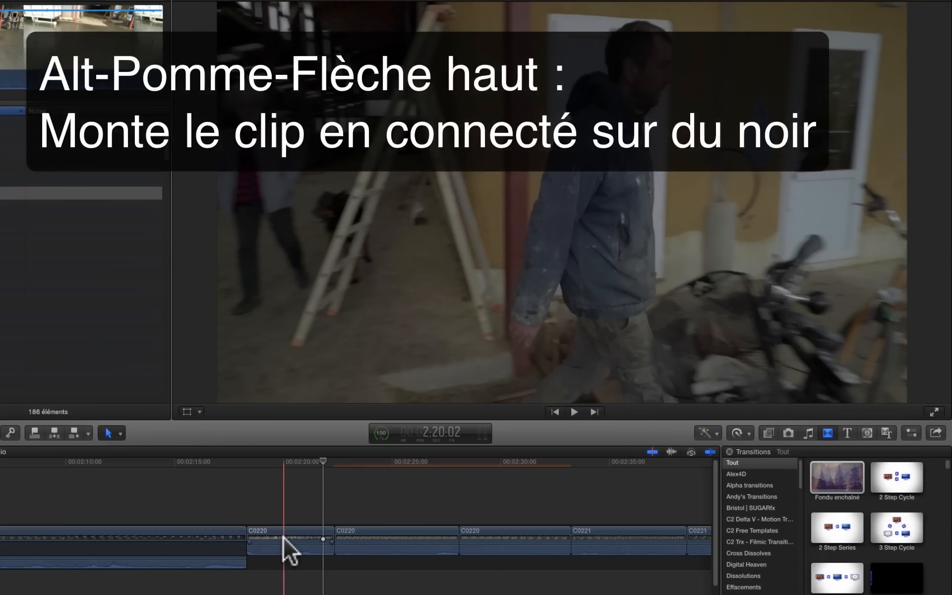
Lift the first C0220 clip above a black gap and place a Fondu enchaîné between that gap and the next C0220
{"action": "key", "text": "alt+super+Up"}
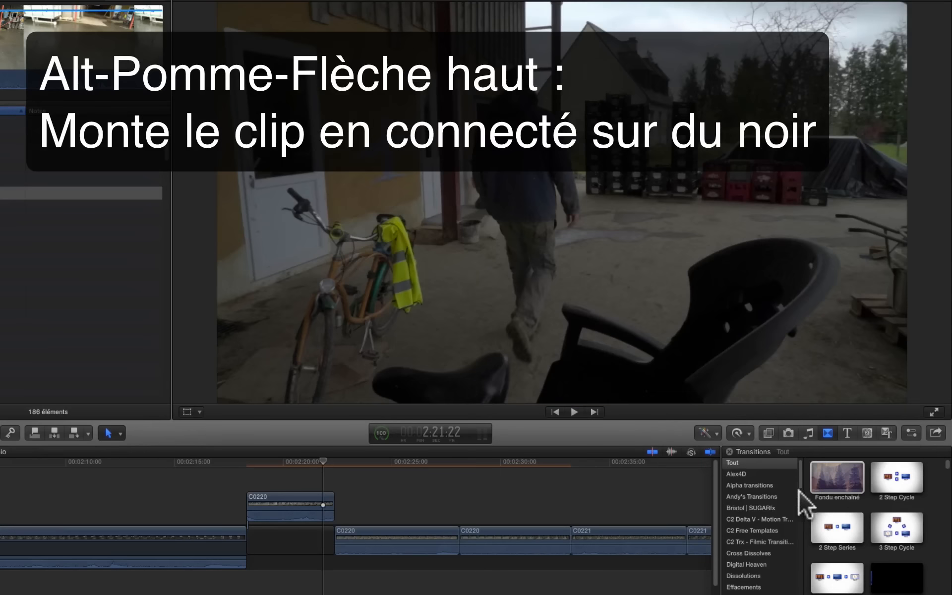
{"action": "left_click_drag", "start_coordinate": [825, 483], "coordinate": [328, 543]}
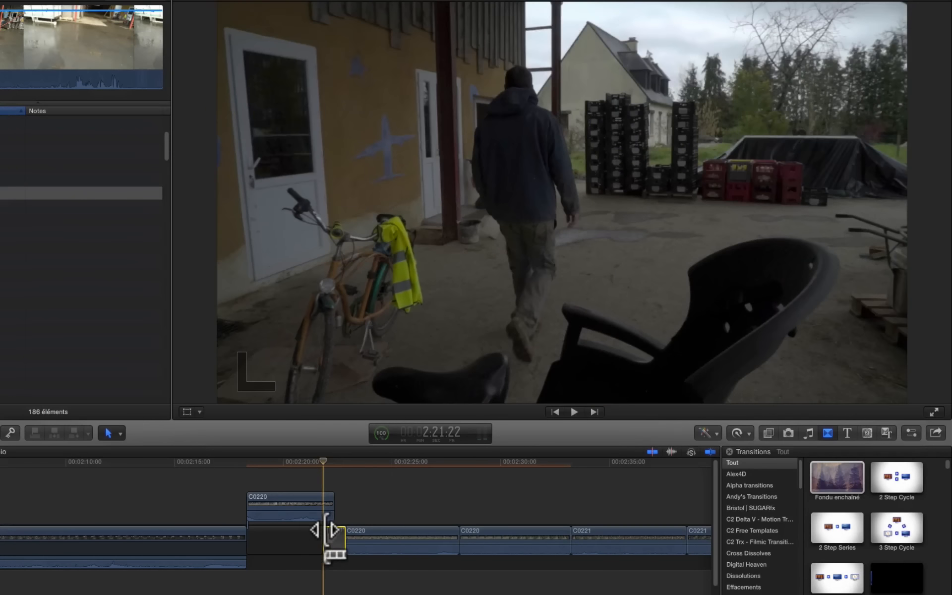
{"action": "left_click_drag", "start_coordinate": [325, 531], "coordinate": [346, 525]}
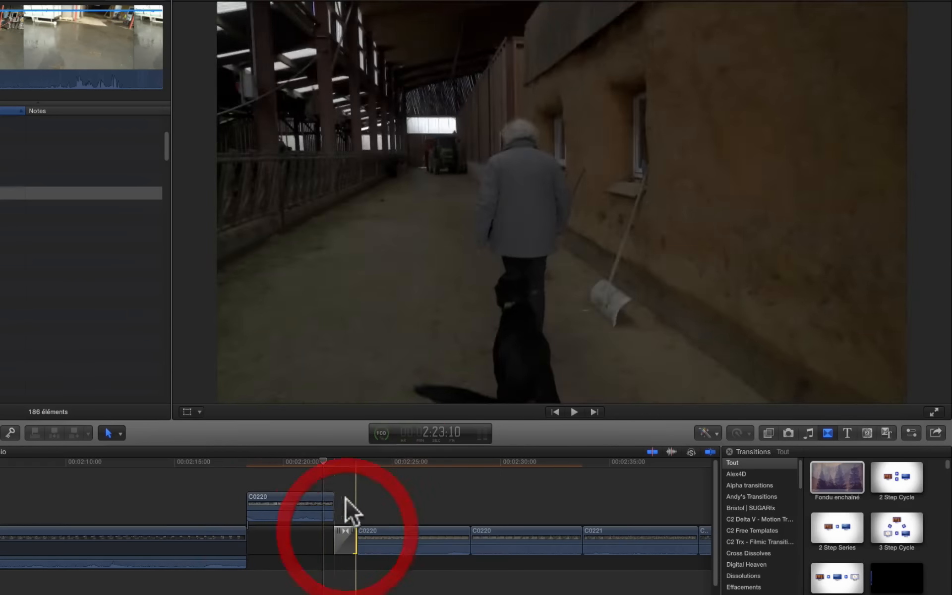
{"action": "key", "text": "space"}
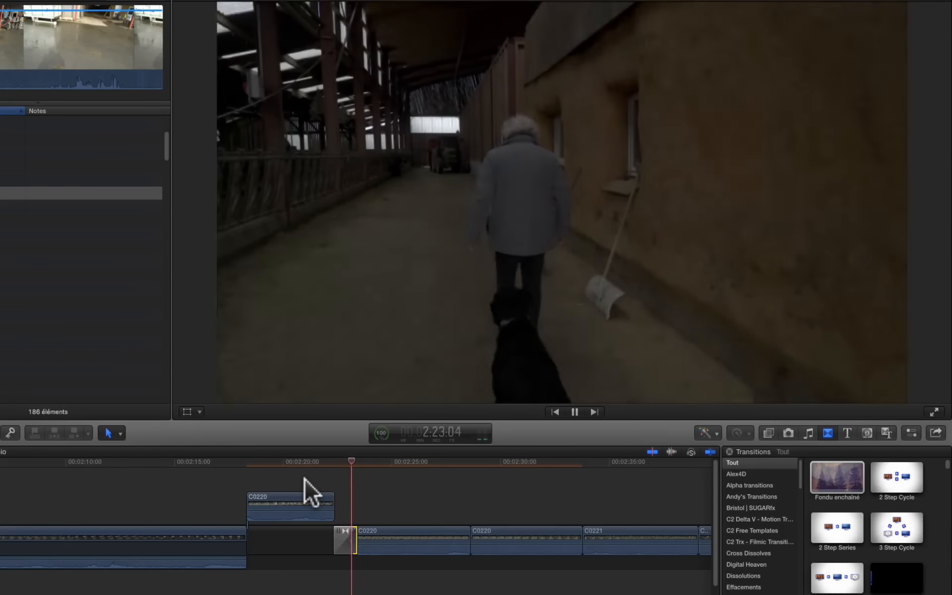
{"action": "key", "text": "space"}
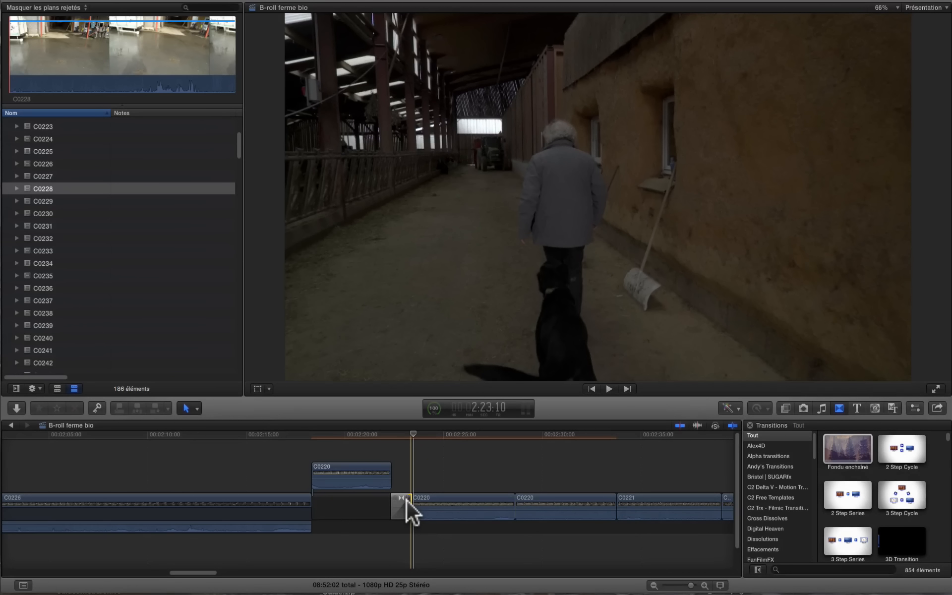
Select the C0220 clip around 2:31 and display the Effects browser and the inspector for it
{"action": "left_click", "coordinate": [577, 468]}
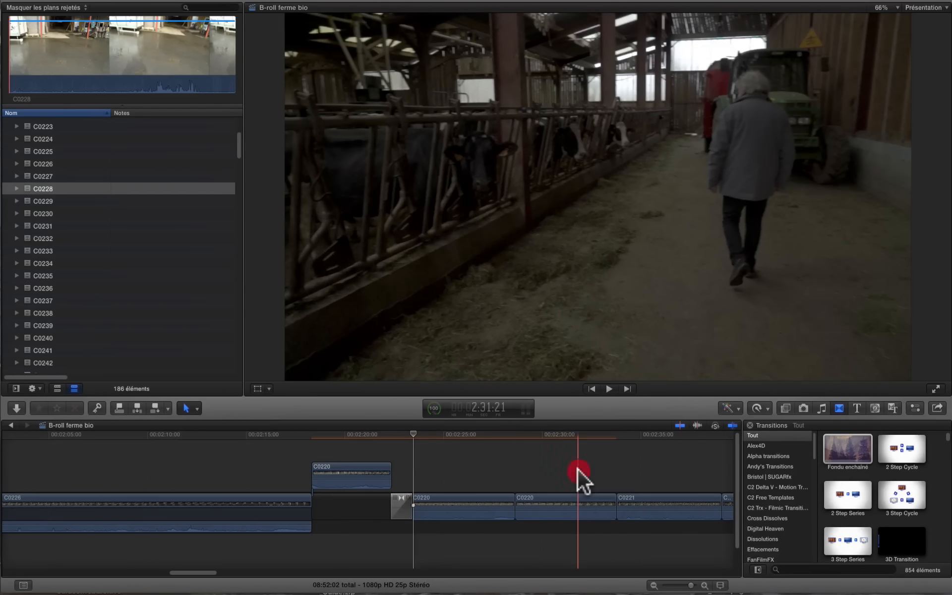
{"action": "left_click", "coordinate": [569, 505]}
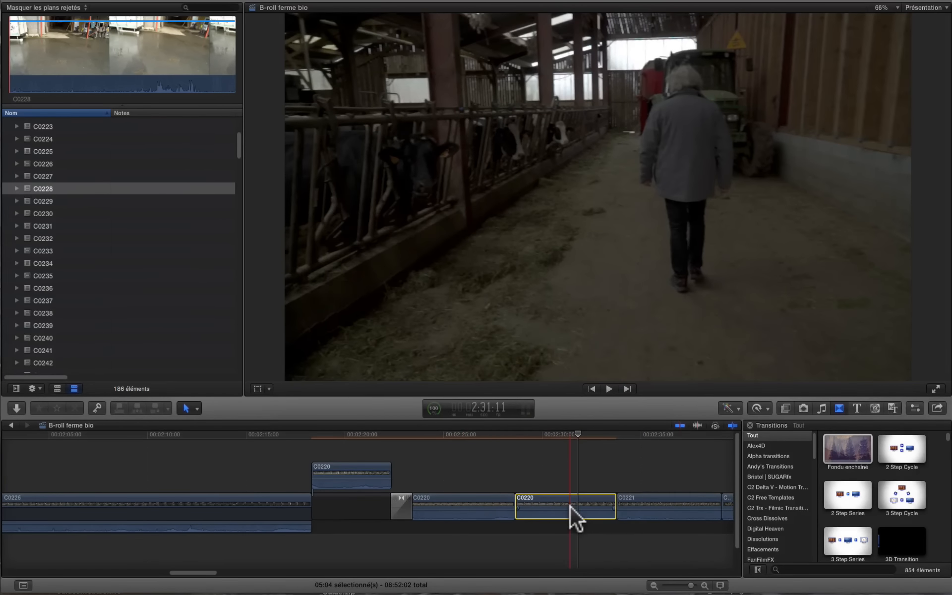
{"action": "key", "text": "super+5"}
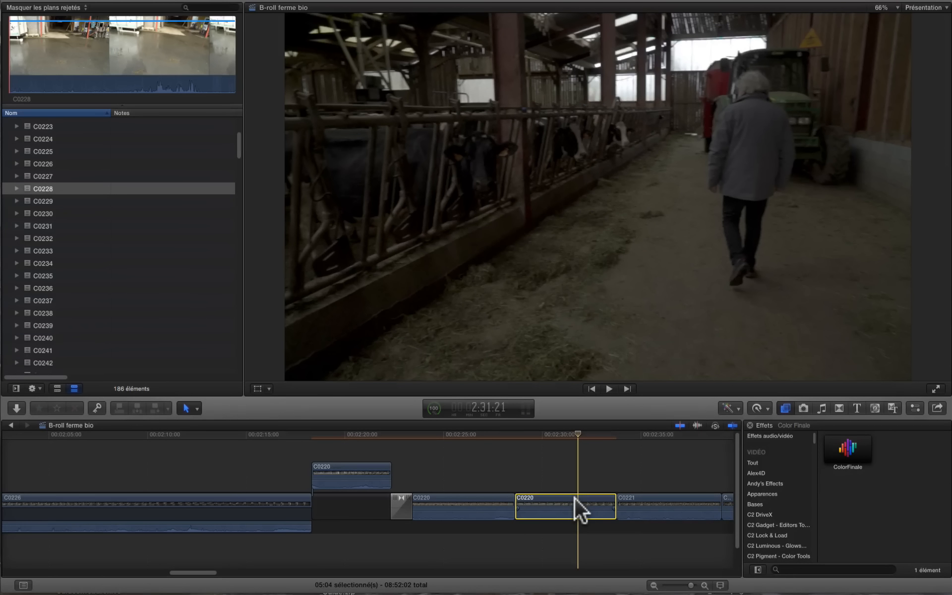
{"action": "key", "text": "super+4"}
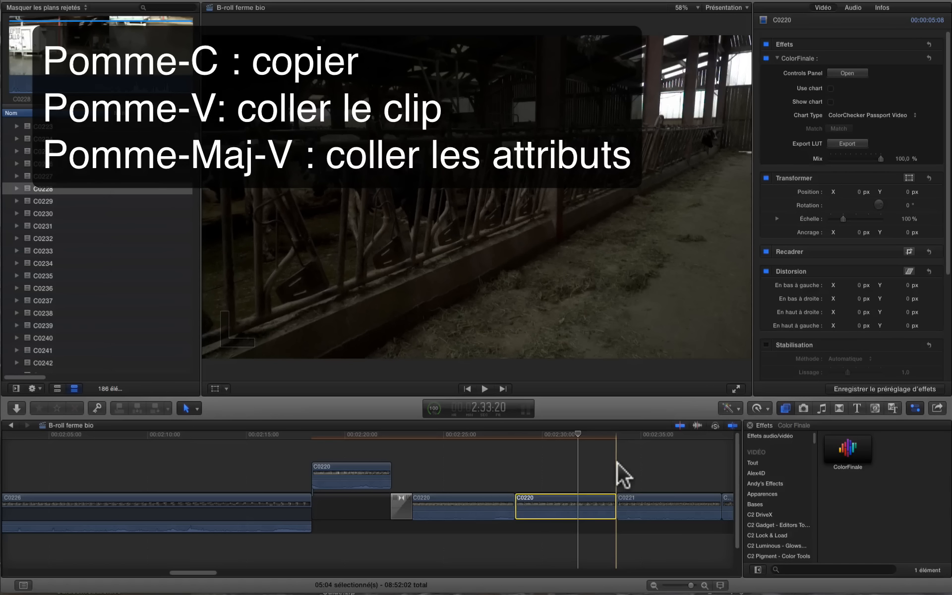
Try to paste only the ColorFinale attribute from the copied C0220 clip onto the five following C0221 clips
{"action": "left_click_drag", "start_coordinate": [193, 574], "coordinate": [211, 574]}
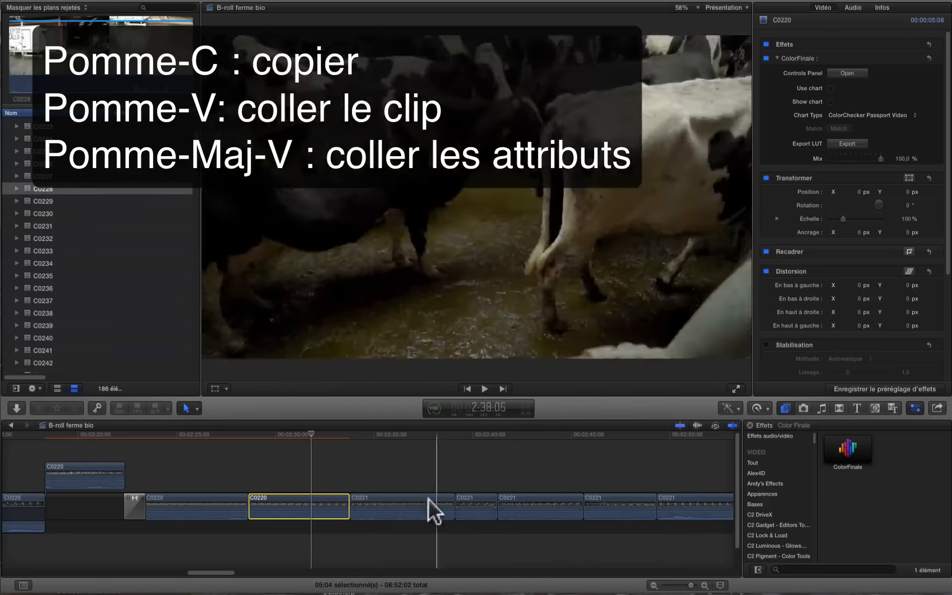
{"action": "left_click_drag", "start_coordinate": [394, 468], "coordinate": [680, 536]}
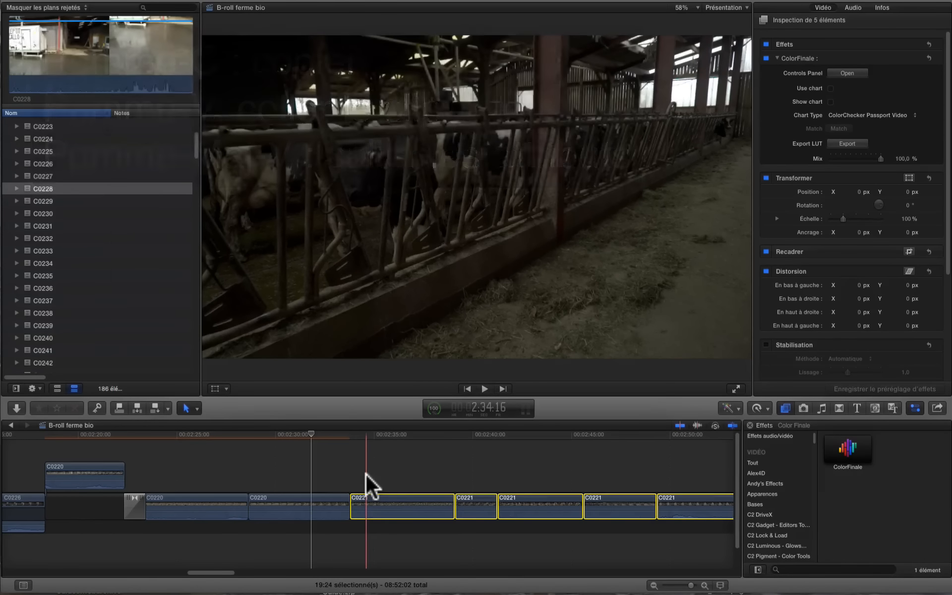
{"action": "key", "text": "super+shift+v"}
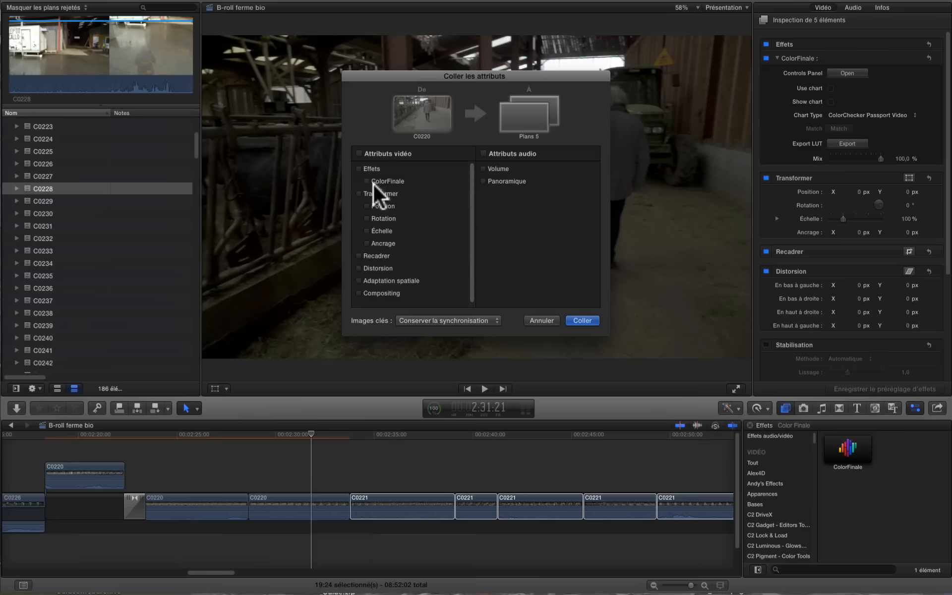
{"action": "left_click", "coordinate": [367, 181]}
{"action": "left_click", "coordinate": [541, 320]}
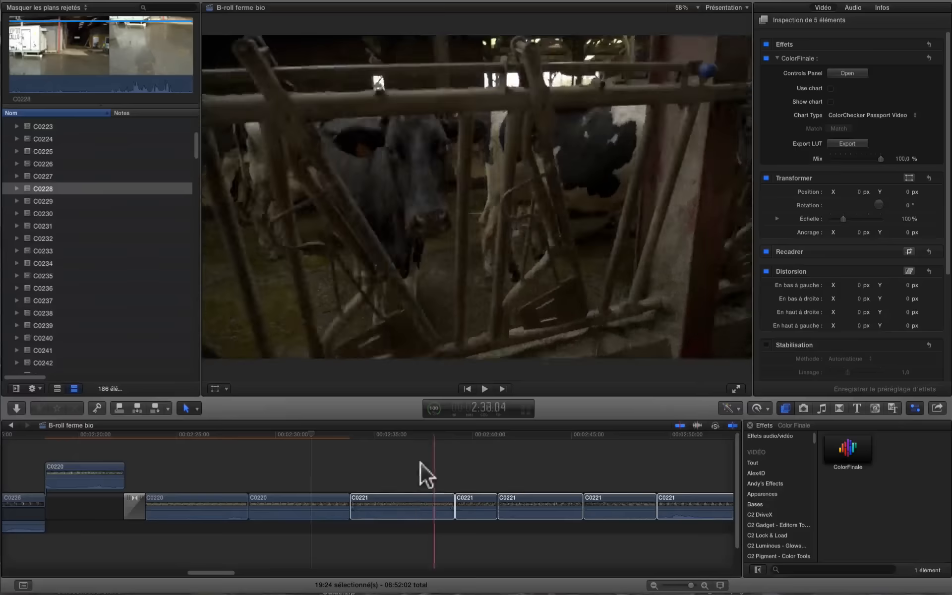
Show the Transitions browser and find the Ajouter Fondu enchaîné command for adding the default transition
{"action": "left_click", "coordinate": [785, 316]}
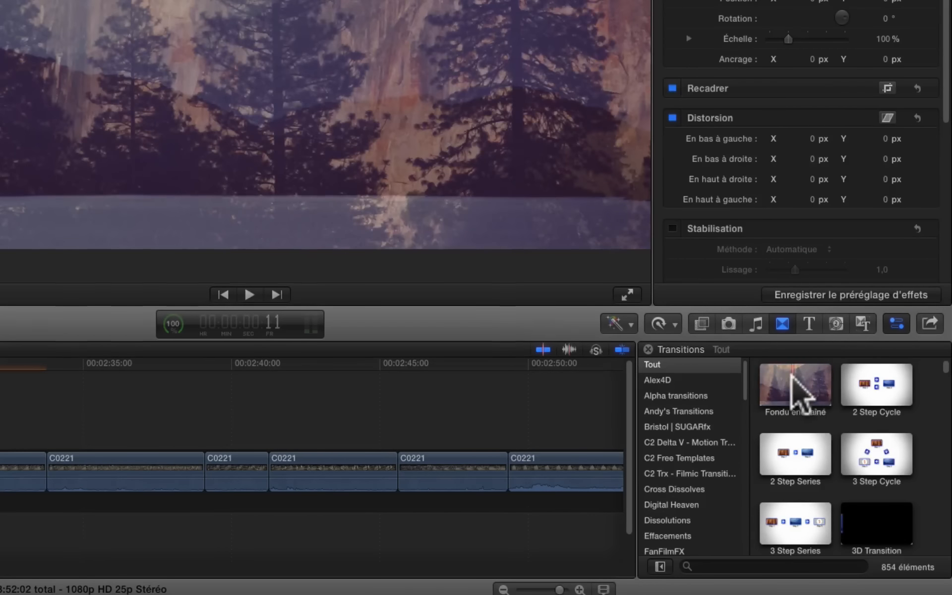
{"action": "left_click", "coordinate": [135, 8]}
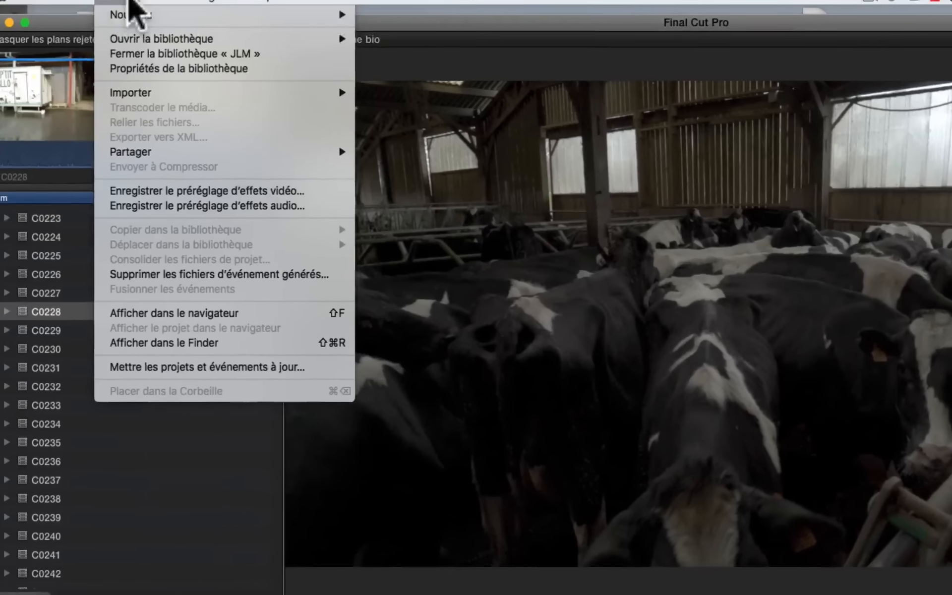
{"action": "mouse_move", "coordinate": [198, 9]}
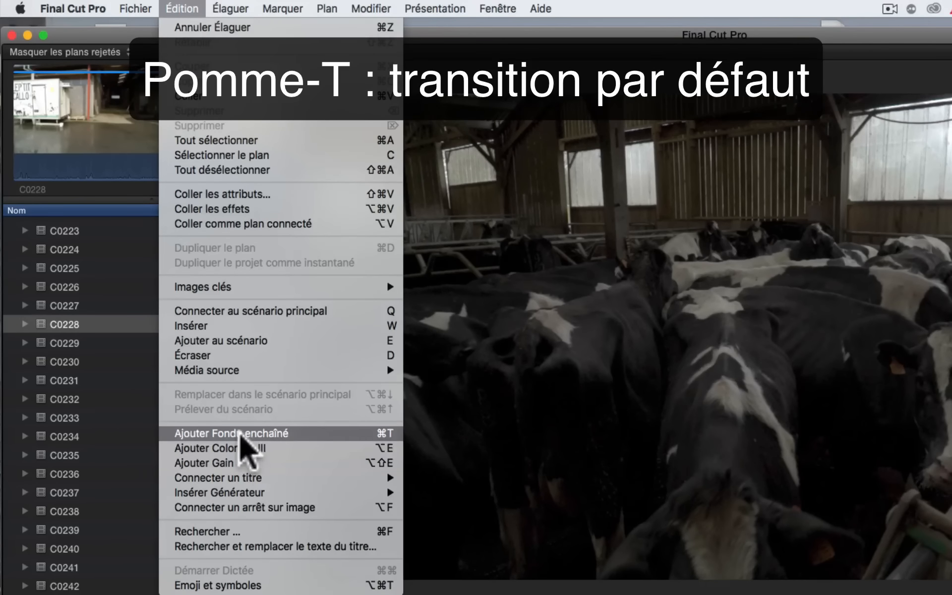
{"action": "left_click", "coordinate": [240, 433]}
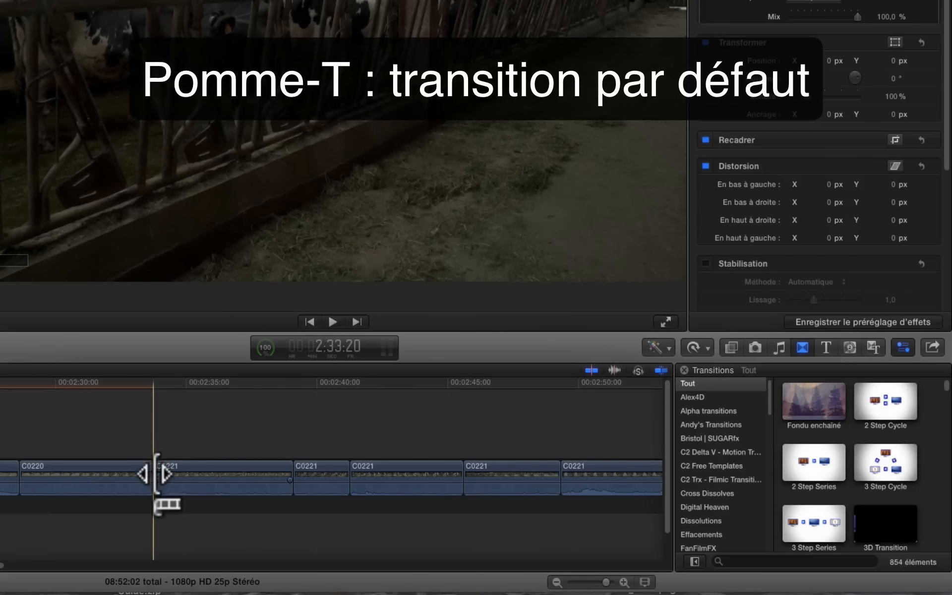
Add the default Fondu enchaîné transition at the cut between C0220 and C0221, and undo it
{"action": "left_click", "coordinate": [154, 484]}
{"action": "key", "text": "super+t"}
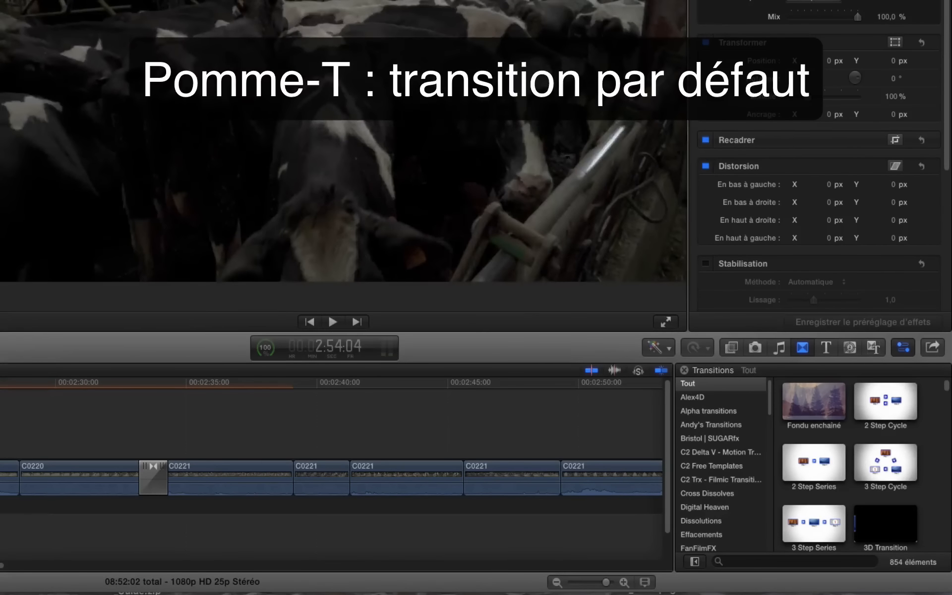
{"action": "key", "text": "super+z"}
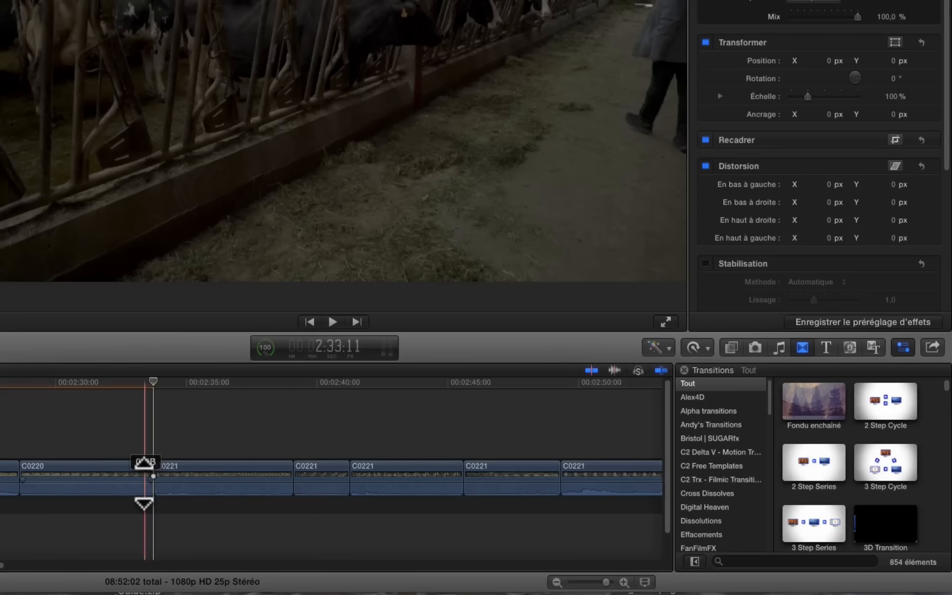
Select the end of the C0220 clip before C0221 and make the Directionnel transition from the Flous category the default
{"action": "left_click", "coordinate": [150, 477]}
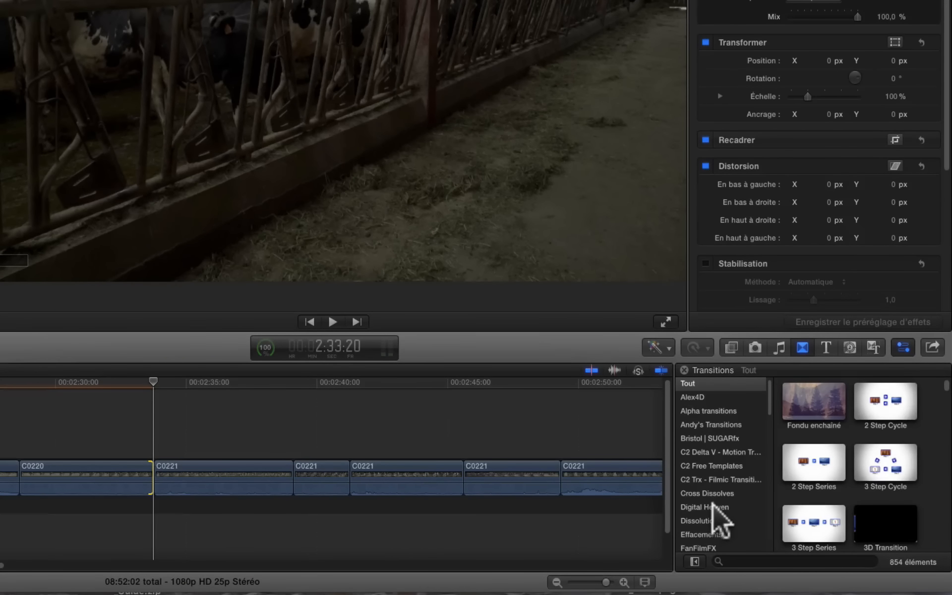
{"action": "scroll", "coordinate": [706, 518], "scroll_direction": "down", "scroll_amount": 2}
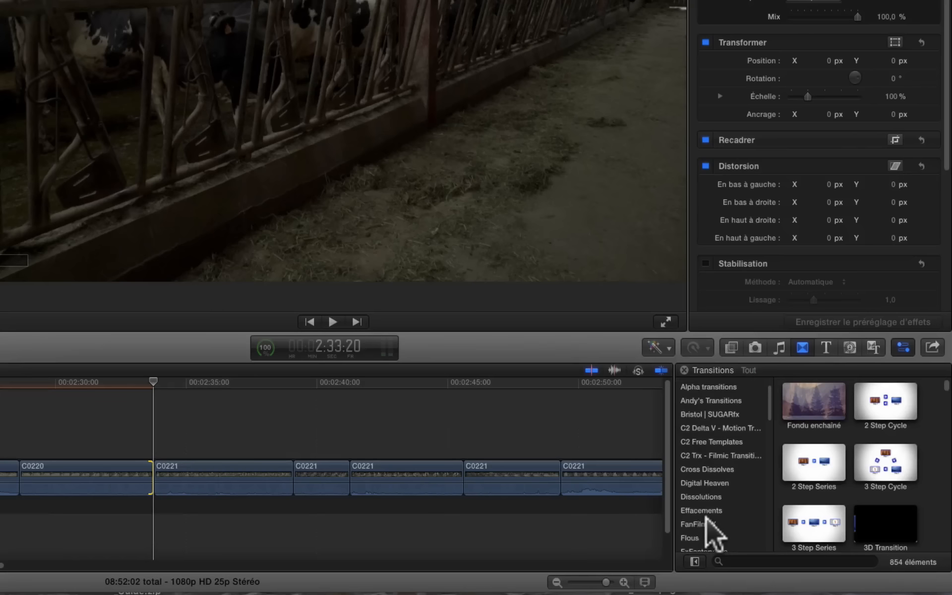
{"action": "left_click", "coordinate": [694, 538]}
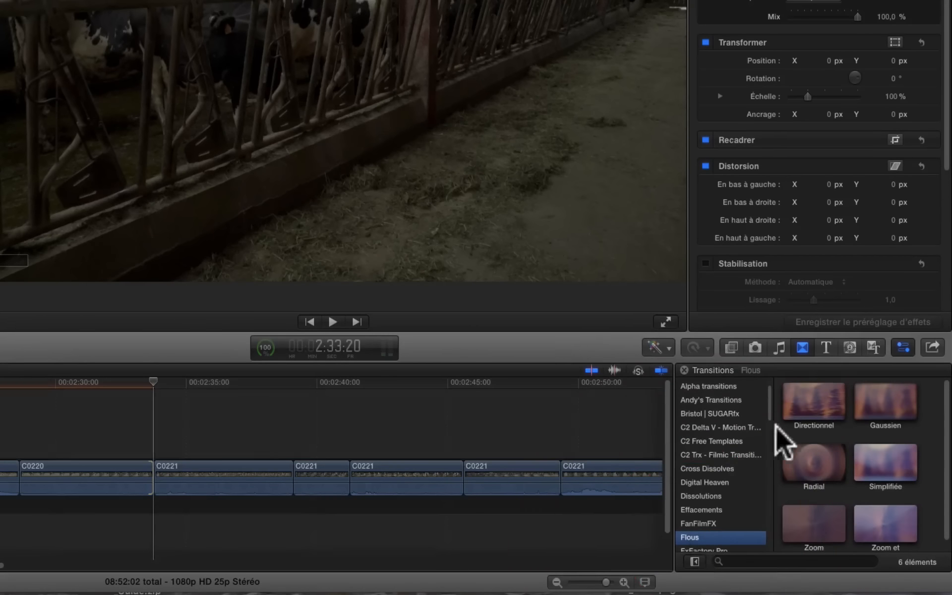
{"action": "left_click", "coordinate": [815, 402]}
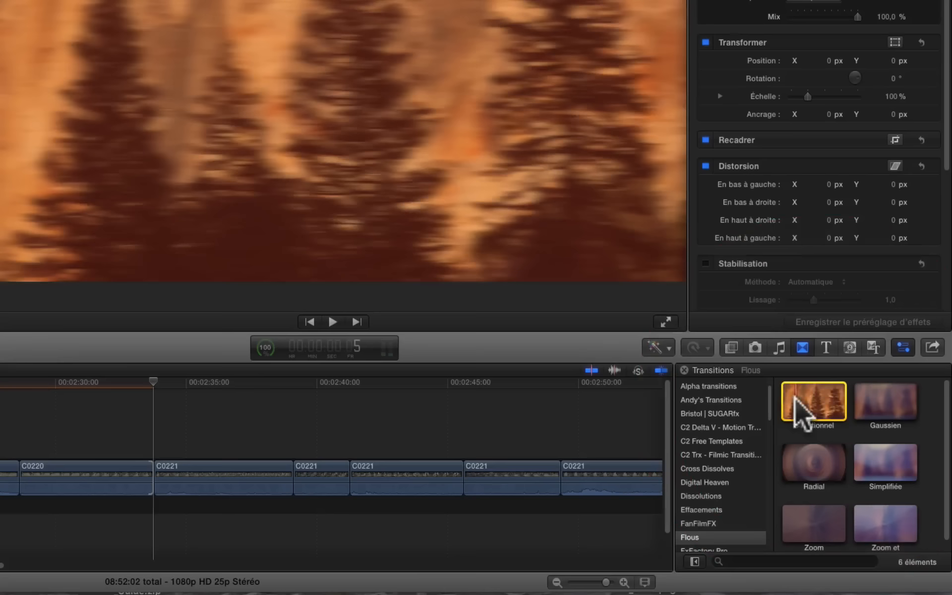
{"action": "right_click", "coordinate": [795, 399]}
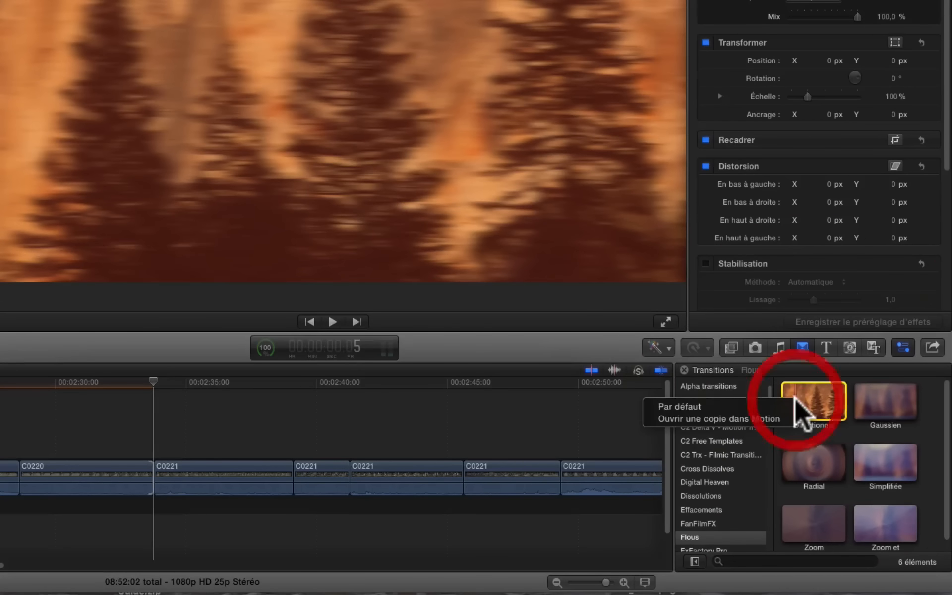
{"action": "left_click", "coordinate": [767, 408]}
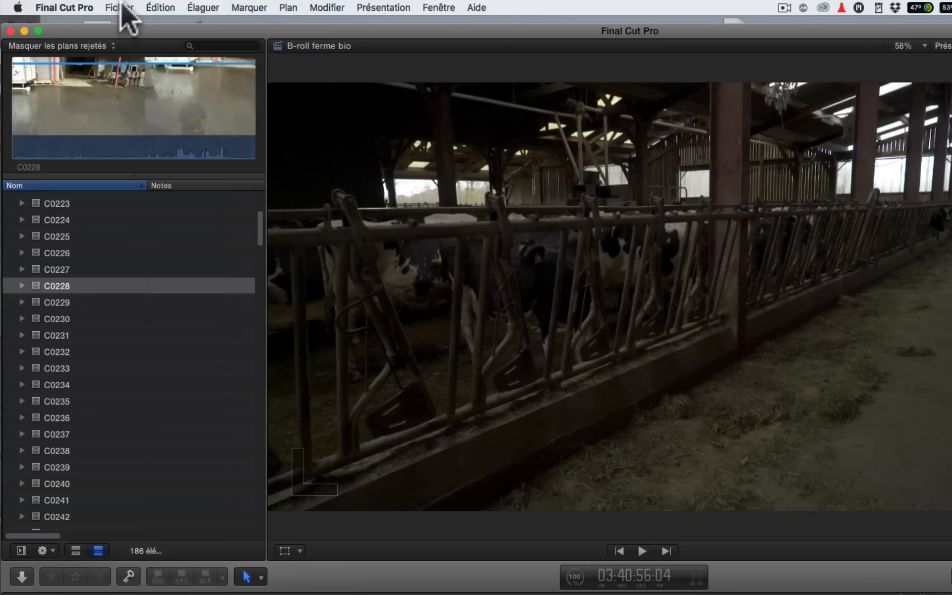
Add the new default Directionnel transition at the cut between C0220 and C0221 and play through it
{"action": "left_click", "coordinate": [122, 5]}
{"action": "mouse_move", "coordinate": [154, 9]}
{"action": "mouse_move", "coordinate": [198, 336]}
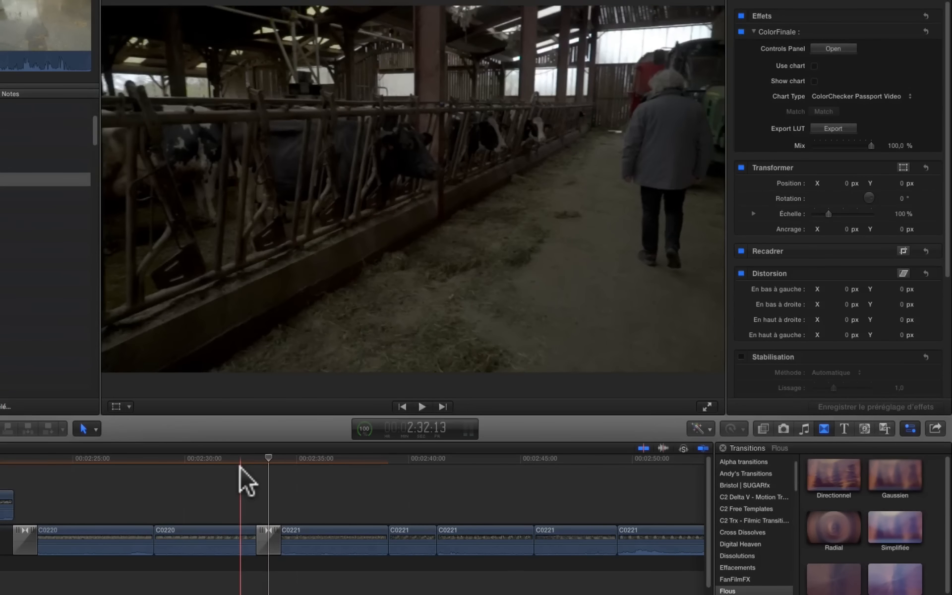
{"action": "key", "text": "space"}
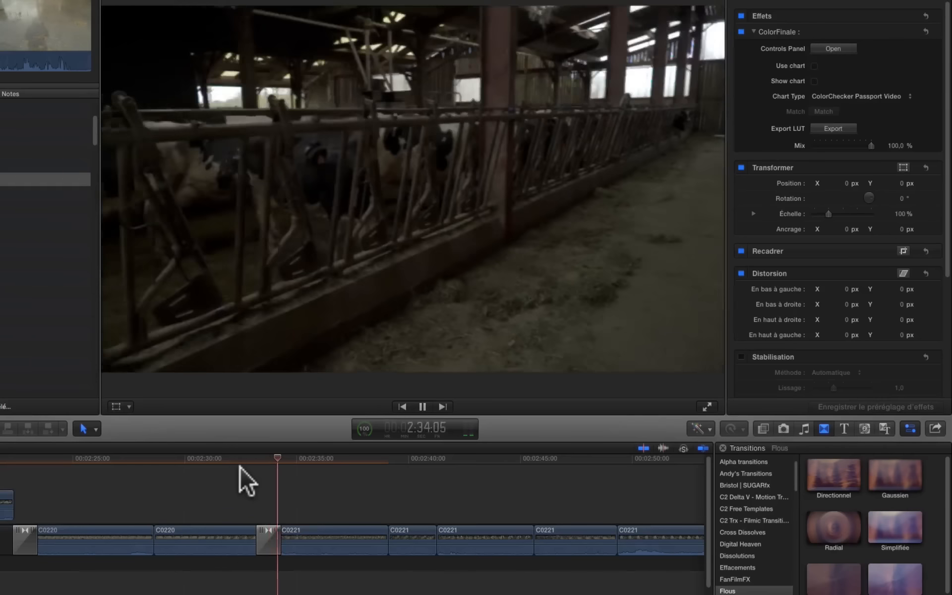
{"action": "key", "text": "space"}
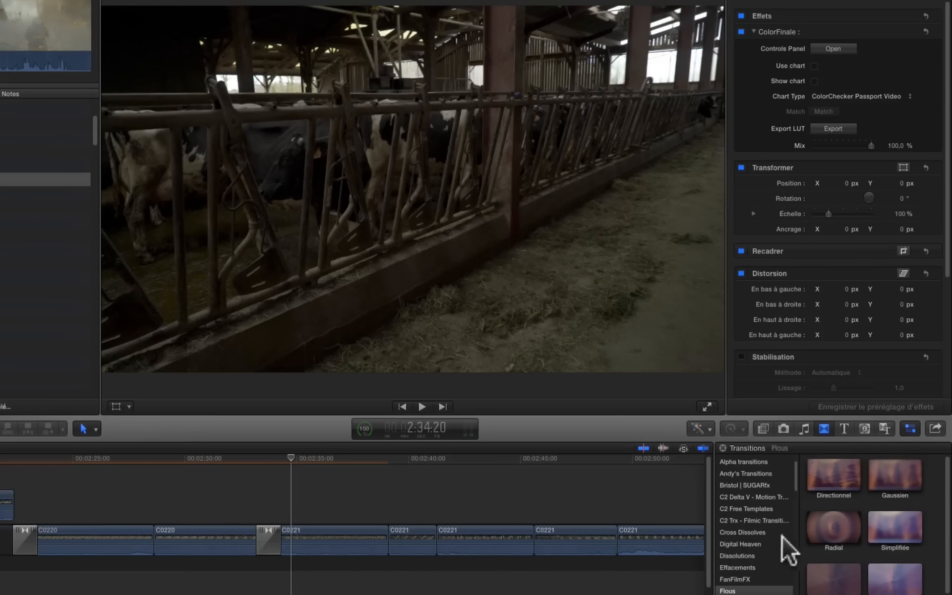
Make the Fondu enchaîné transition from the Dissolutions category the default transition
{"action": "scroll", "coordinate": [773, 533], "scroll_direction": "up", "scroll_amount": 2}
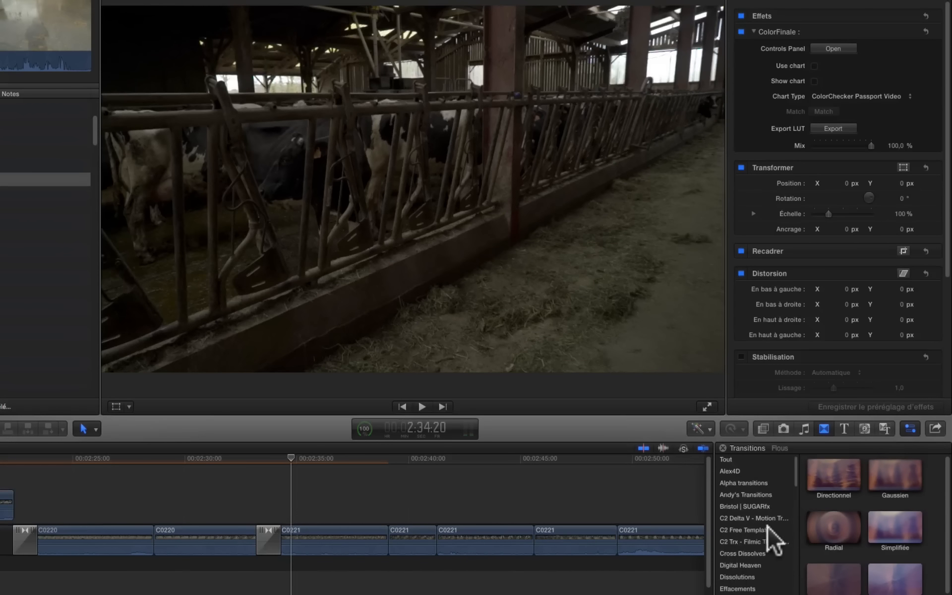
{"action": "left_click", "coordinate": [727, 461]}
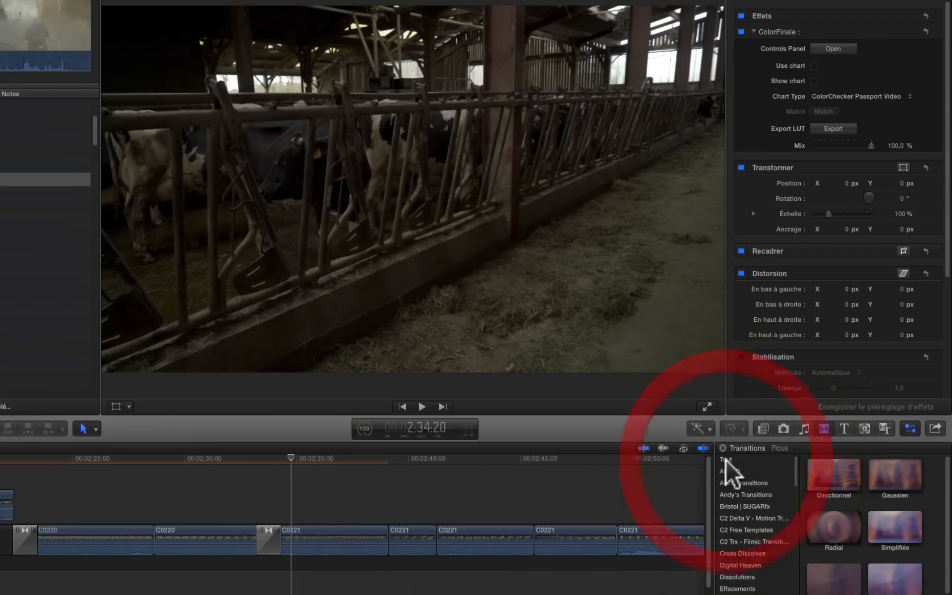
{"action": "left_click", "coordinate": [738, 577]}
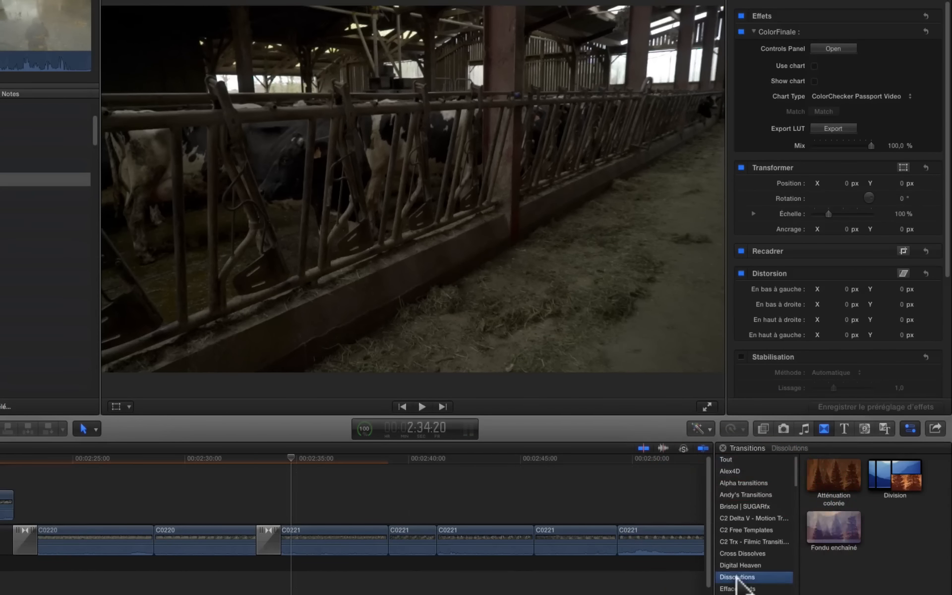
{"action": "left_click", "coordinate": [838, 533]}
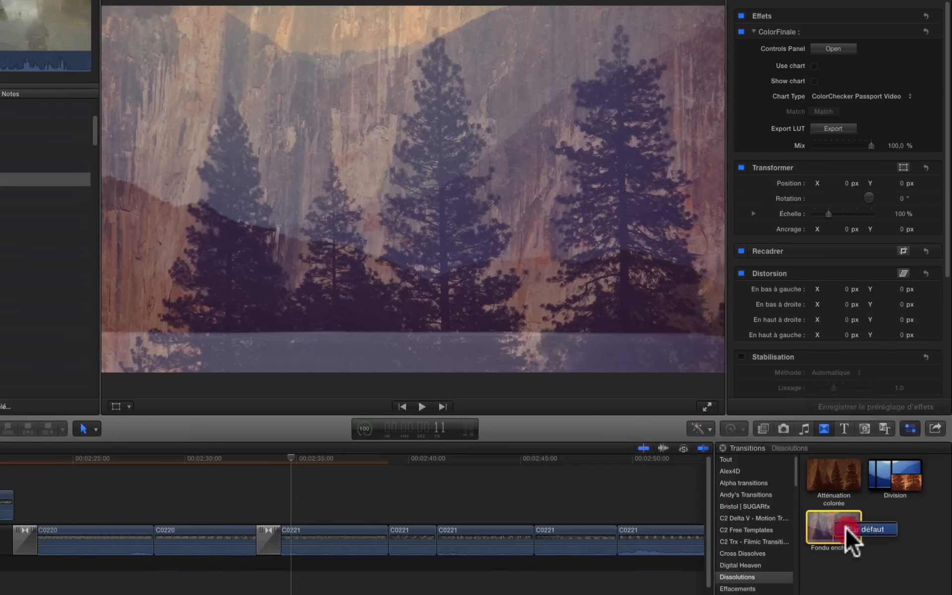
{"action": "left_click", "coordinate": [845, 527]}
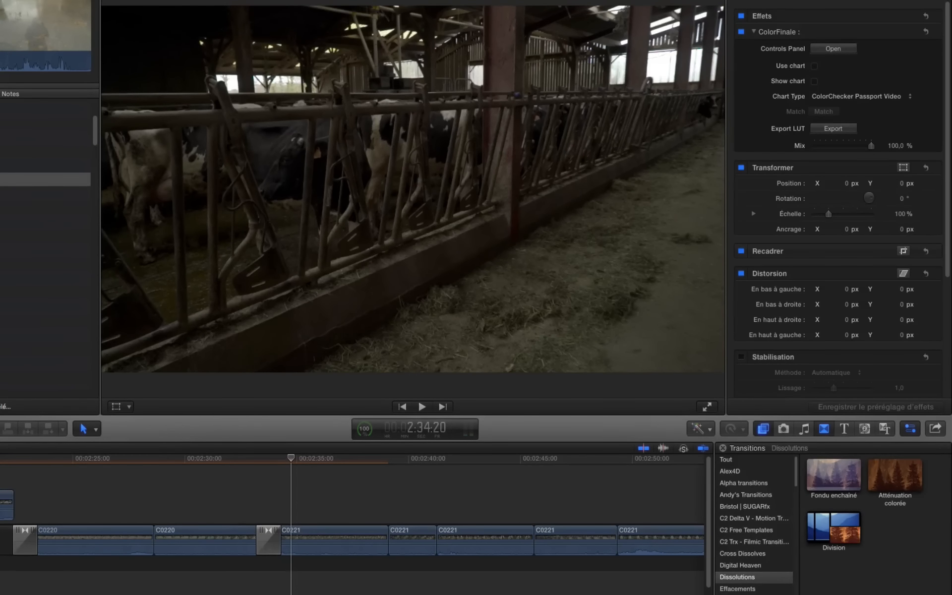
Show the Effects browser and find the commands for adding the default video and audio effects
{"action": "left_click", "coordinate": [761, 428]}
{"action": "left_click", "coordinate": [92, 6]}
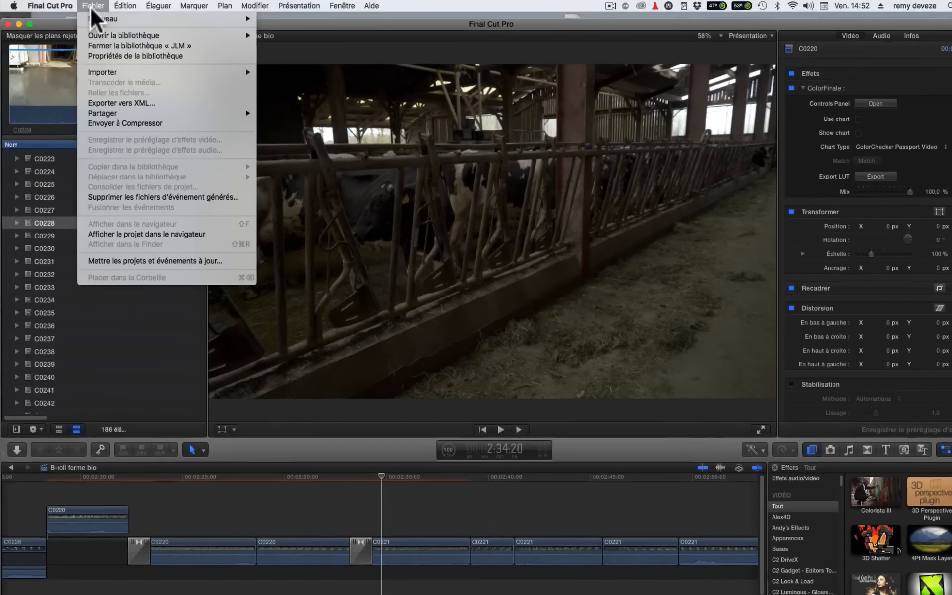
{"action": "mouse_move", "coordinate": [125, 6]}
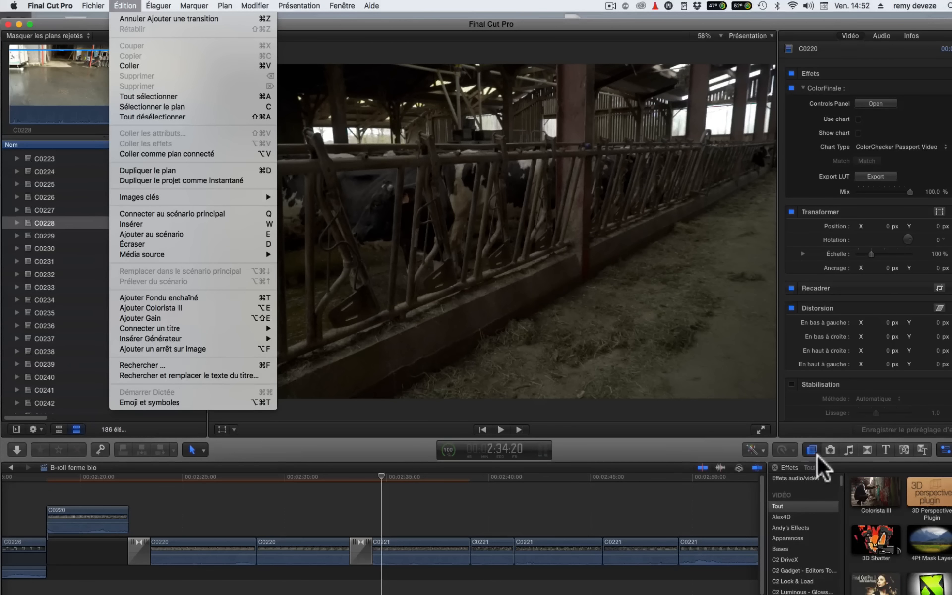
Make ColorFinale from the Color Finale effects category the default video effect
{"action": "left_click", "coordinate": [794, 576]}
{"action": "scroll", "coordinate": [792, 584], "scroll_direction": "down", "scroll_amount": 5}
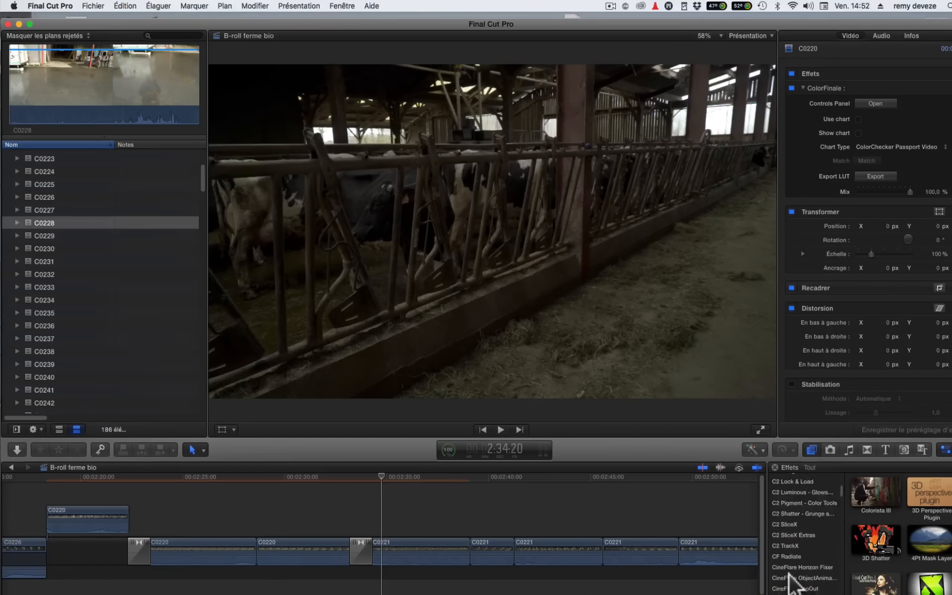
{"action": "scroll", "coordinate": [792, 587], "scroll_direction": "down", "scroll_amount": 2}
{"action": "left_click", "coordinate": [793, 554]}
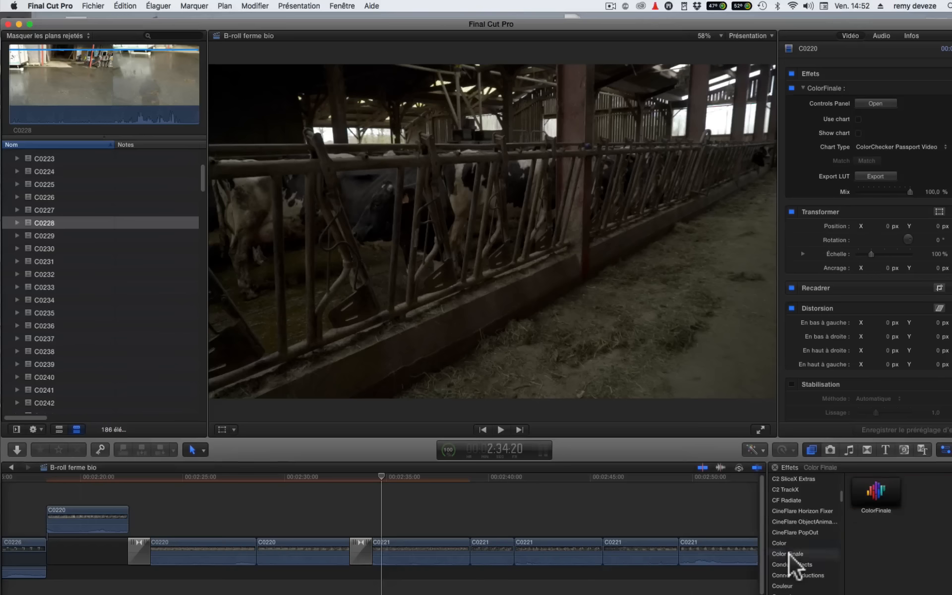
{"action": "left_click", "coordinate": [899, 505]}
{"action": "right_click", "coordinate": [899, 505]}
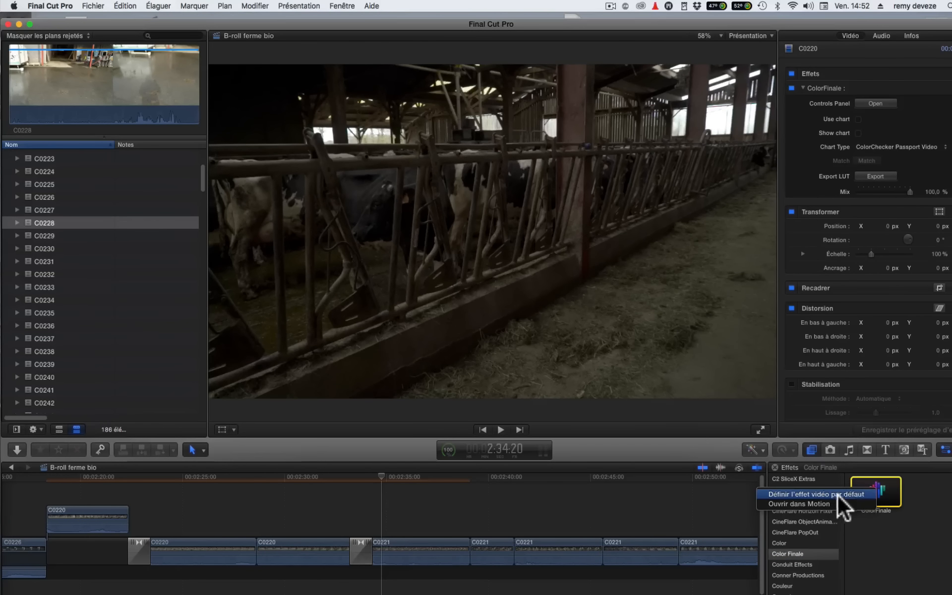
{"action": "left_click", "coordinate": [818, 494]}
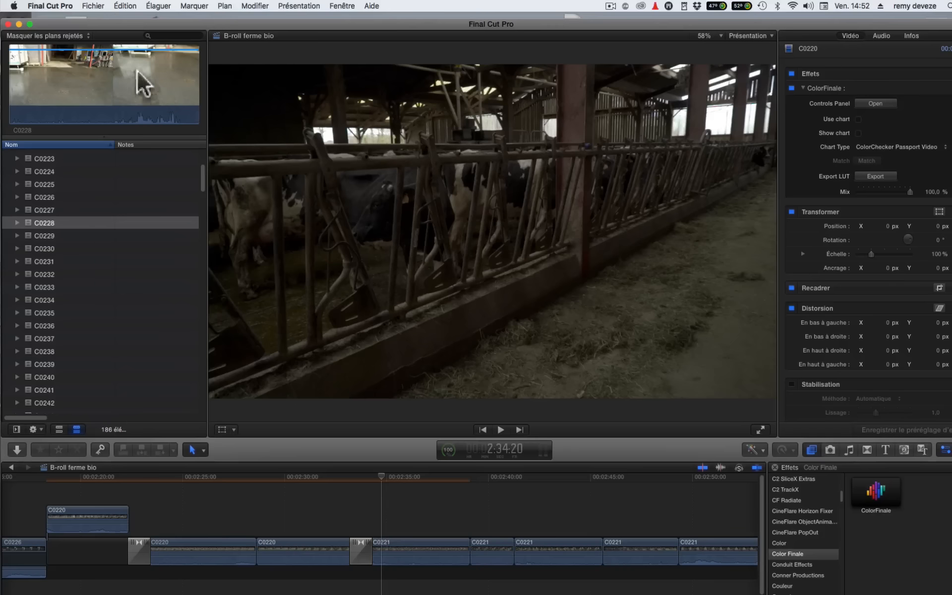
Add the default ColorFinale video effect to the selected C0262 clip
{"action": "left_click", "coordinate": [94, 6]}
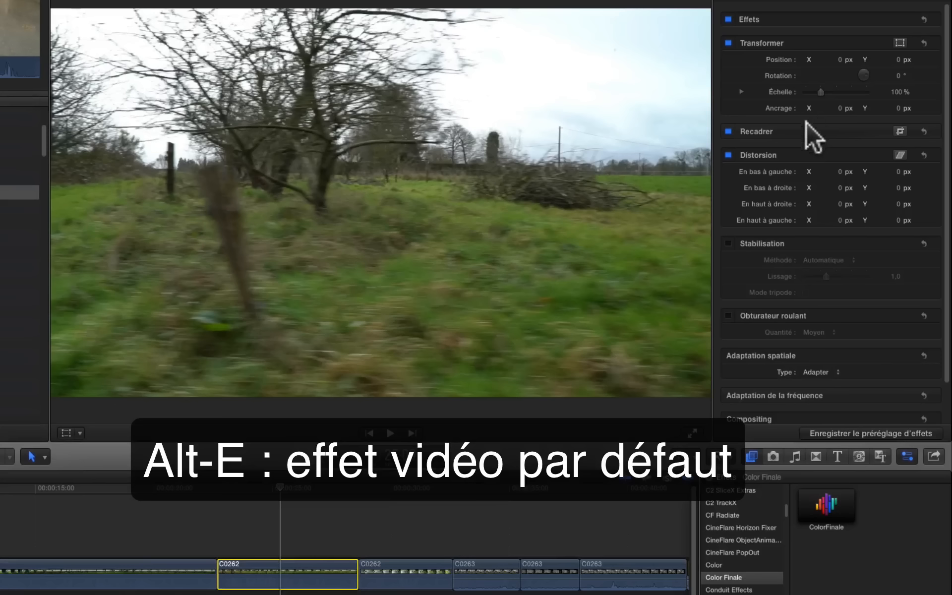
{"action": "key", "text": "alt+e"}
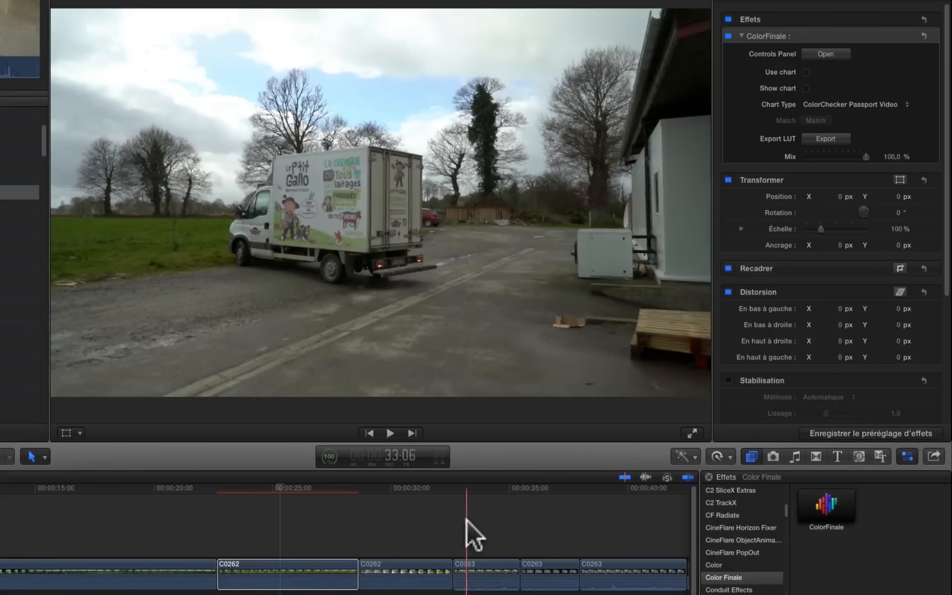
Add the default Gain audio effect to the first C0263 clip and expand its parameters in the audio settings
{"action": "left_click", "coordinate": [475, 523]}
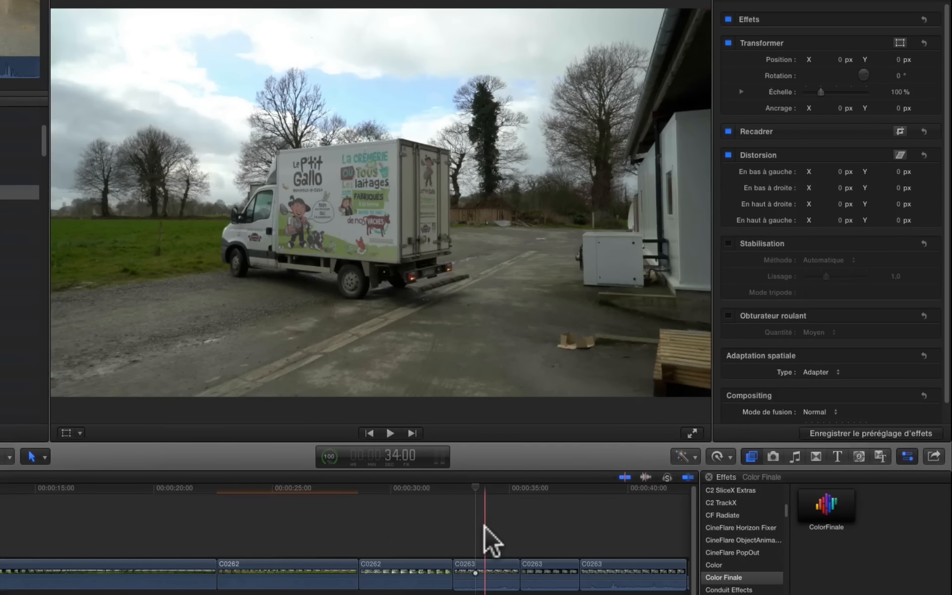
{"action": "key", "text": "alt+shift+e"}
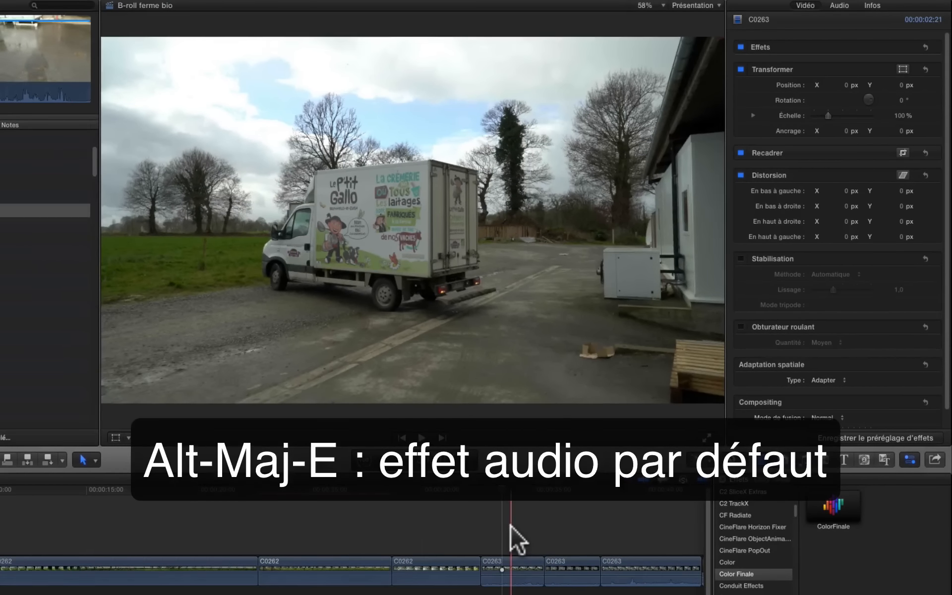
{"action": "left_click", "coordinate": [843, 6]}
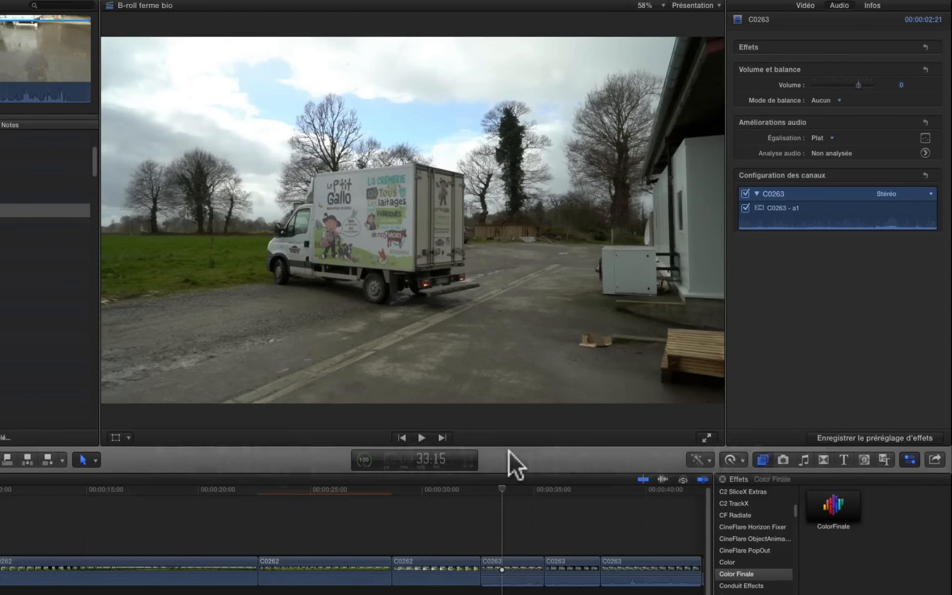
{"action": "key", "text": "alt+shift+e"}
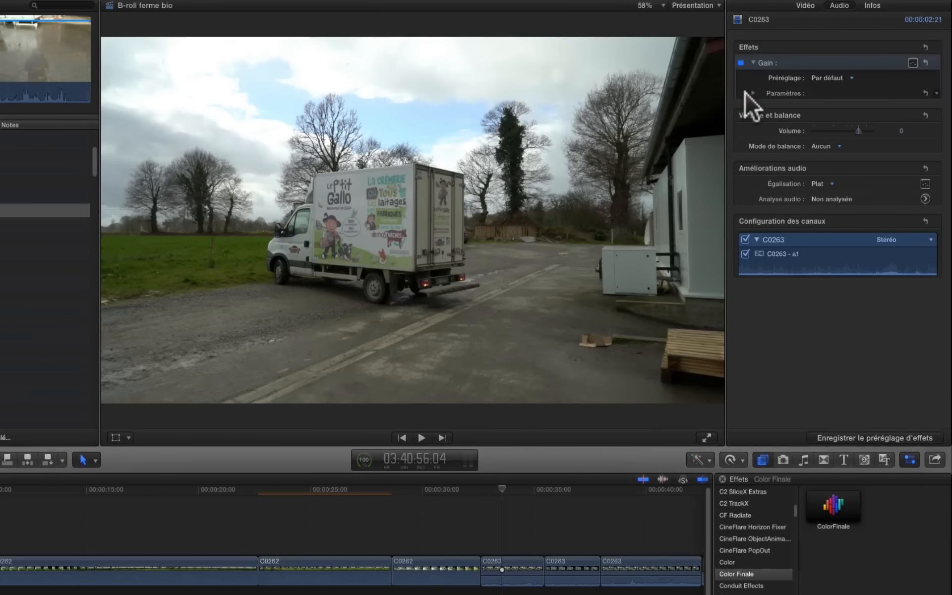
{"action": "left_click", "coordinate": [750, 93]}
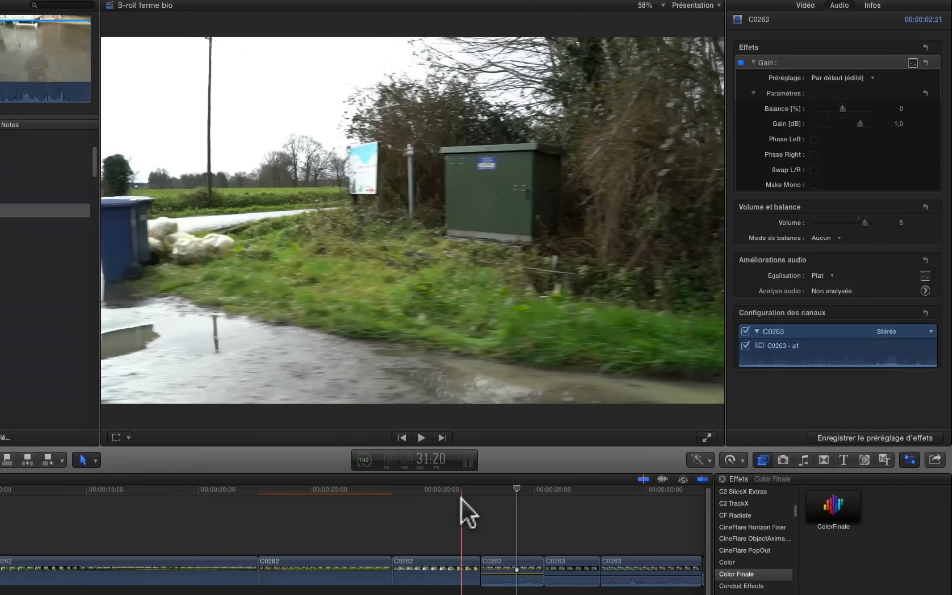